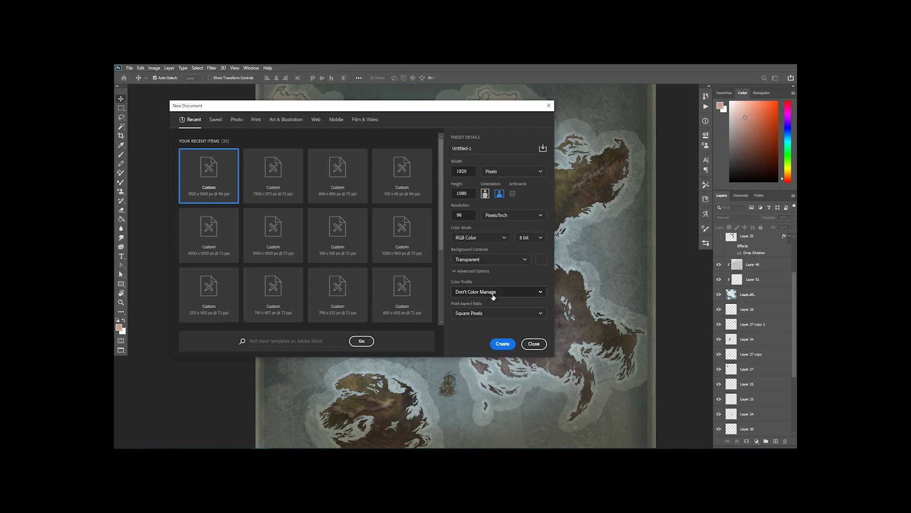
- Create a transparent 1920 × 1080 px RGB document at 96 pixels/inch and fill its layer with white
click(506, 346)
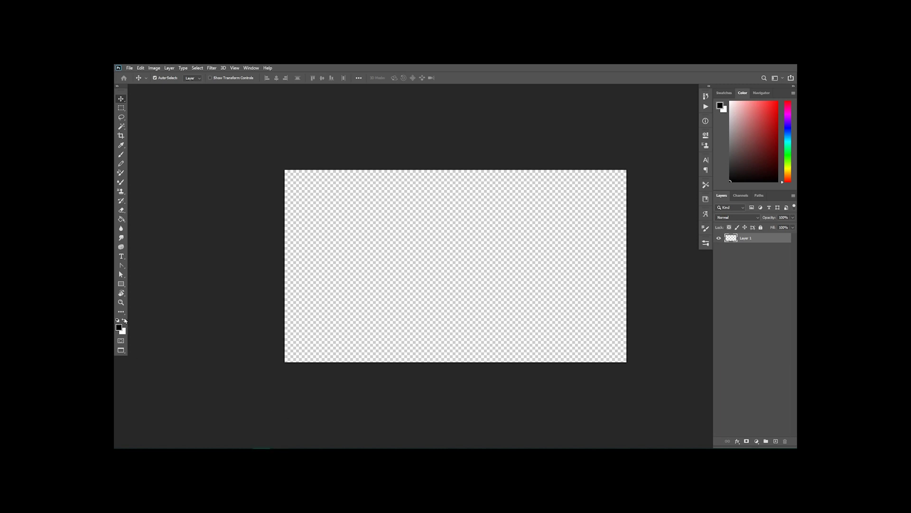
click(124, 321)
key(g)
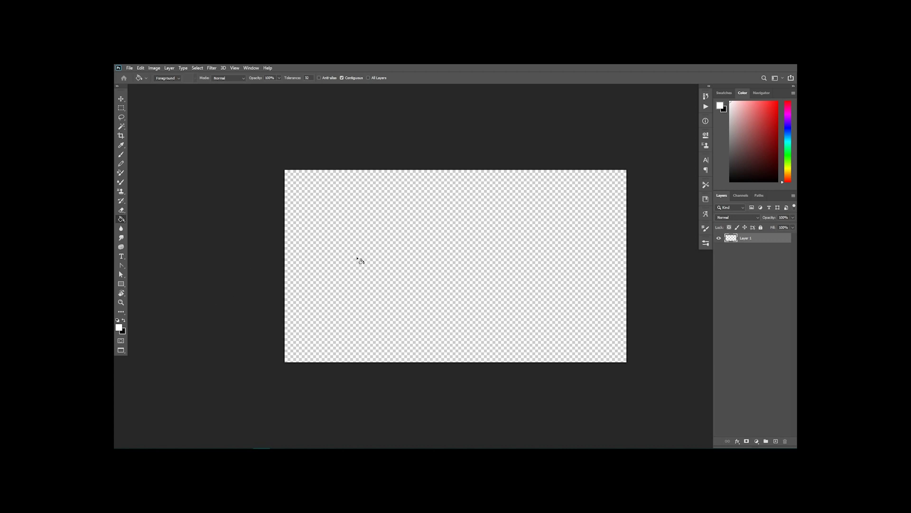
click(424, 237)
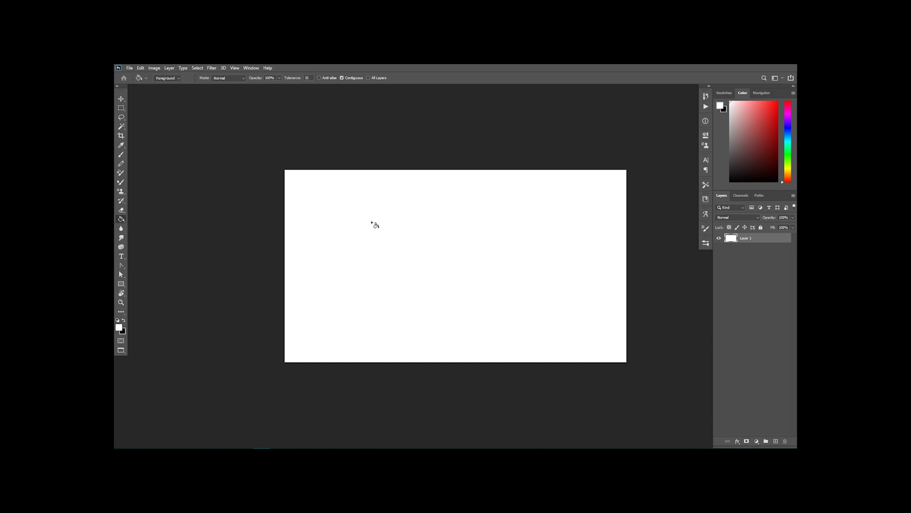
- Set black as the foreground colour for the Hard Round brush and add an empty layer above the white one
click(124, 320)
key(b)
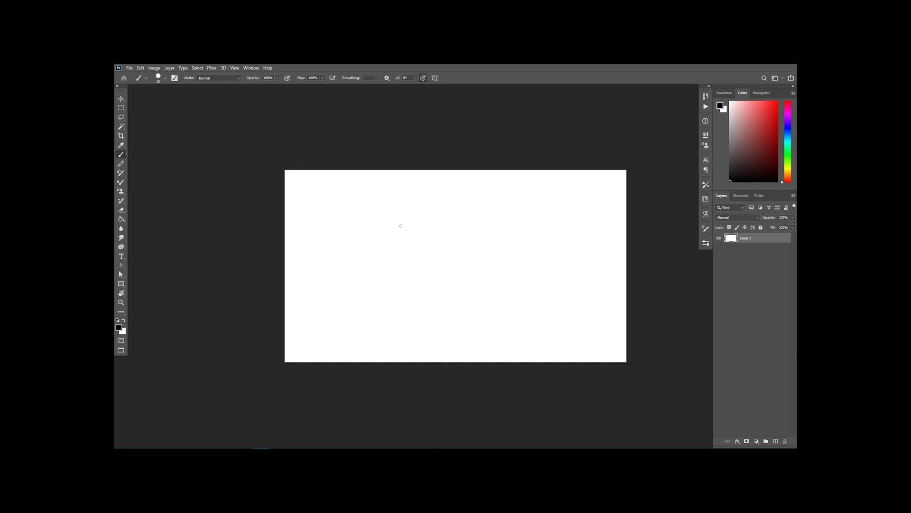
key(e)
key(b)
click(161, 78)
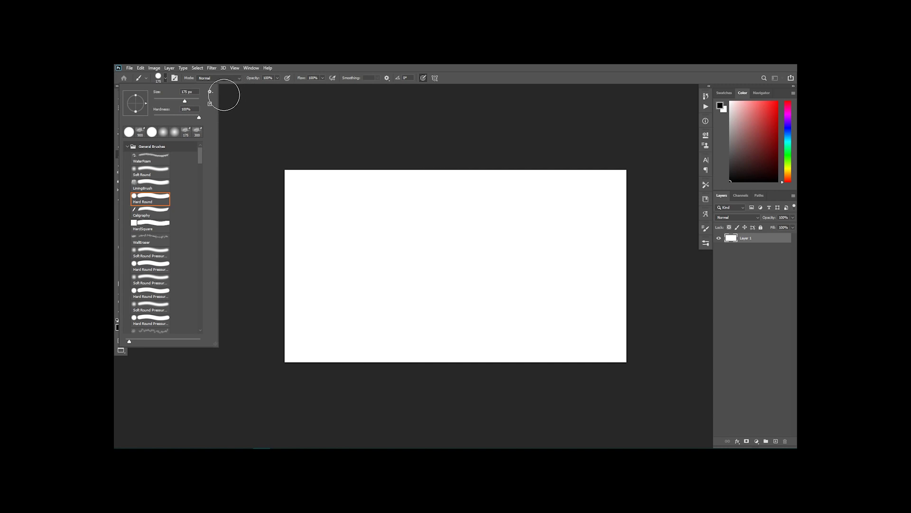
click(231, 105)
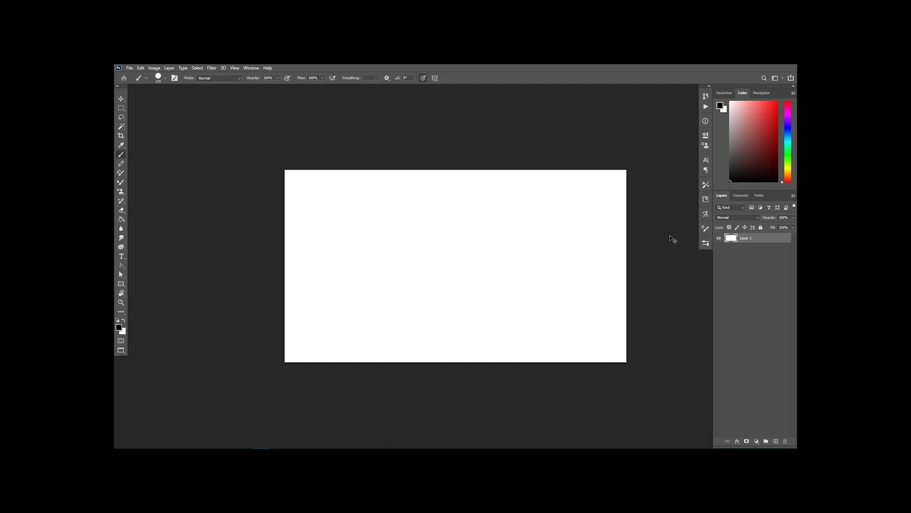
key(ctrl+shift+n)
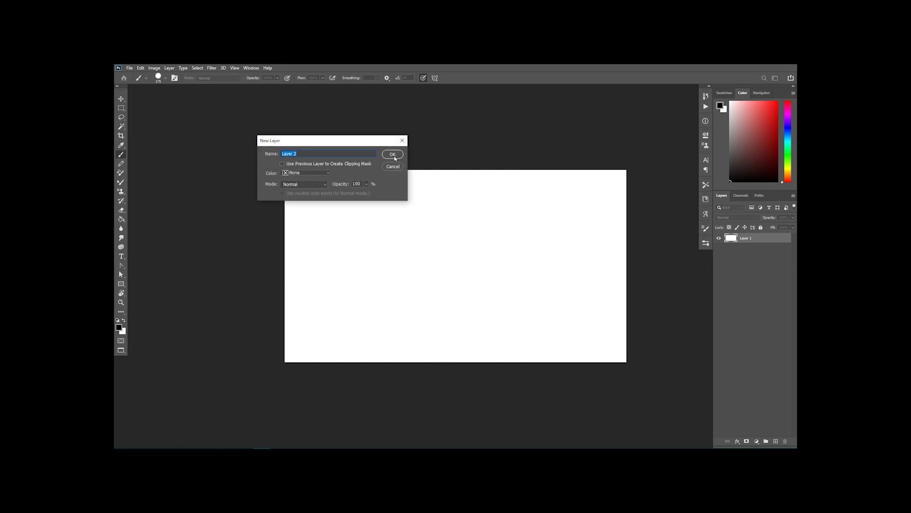
click(394, 157)
- Enlarge the Hard Round brush to 1000 px and stamp one black circle in the middle of the canvas
key(bracketright)
key(bracketright)
key(bracketright)
key(bracketright)
key(bracketright)
key(bracketright)
key(bracketright)
key(bracketright)
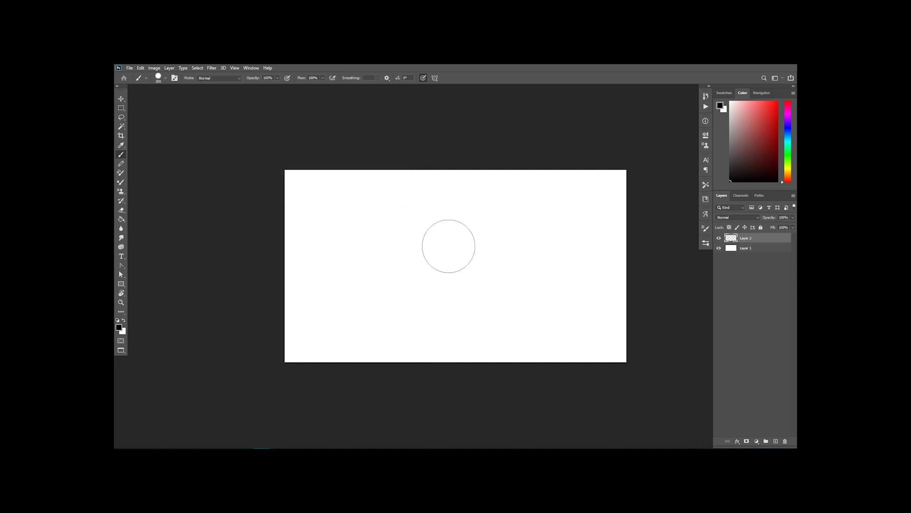
key(bracketright)
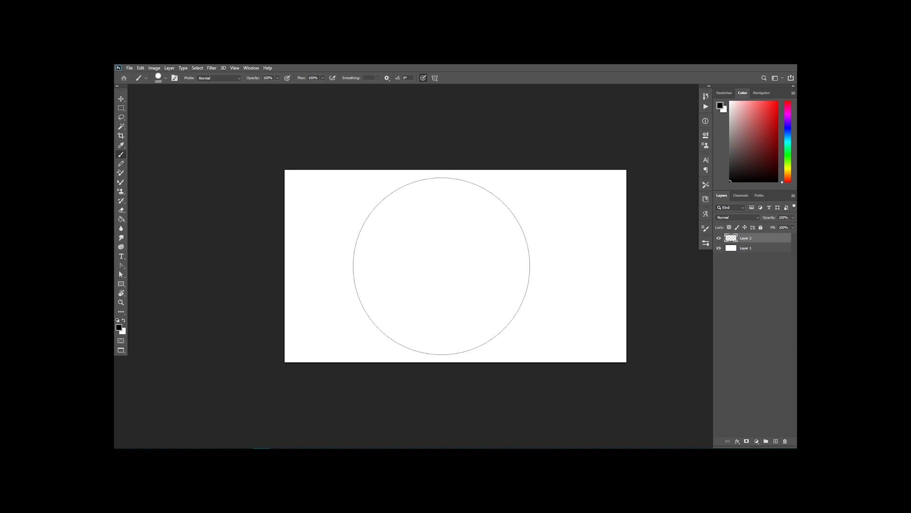
key(bracketright)
key(bracketleft)
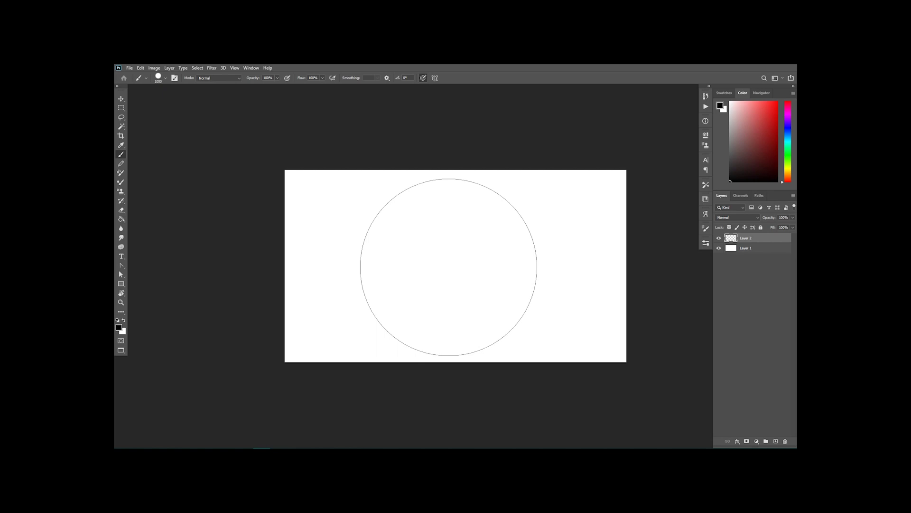
click(452, 263)
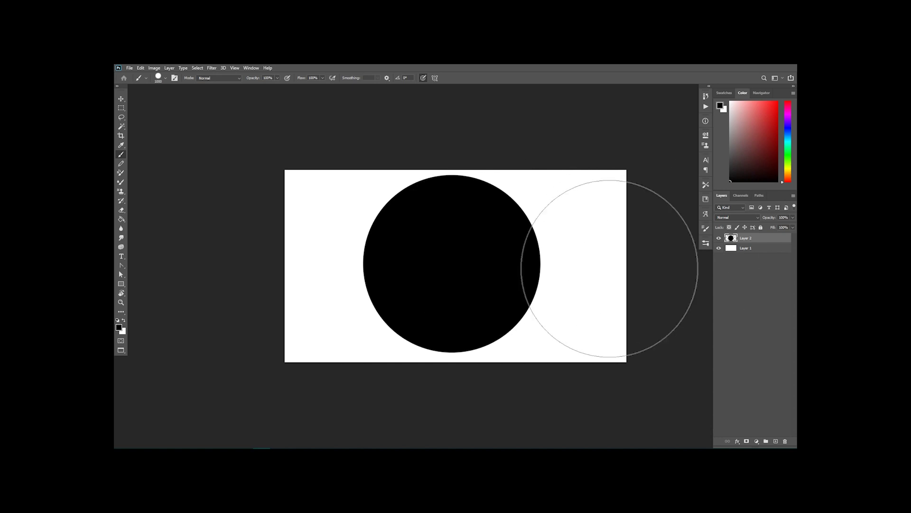
- Stretch the black circle into a wide, slightly flattened ellipse with Free Transform
key(ctrl+t)
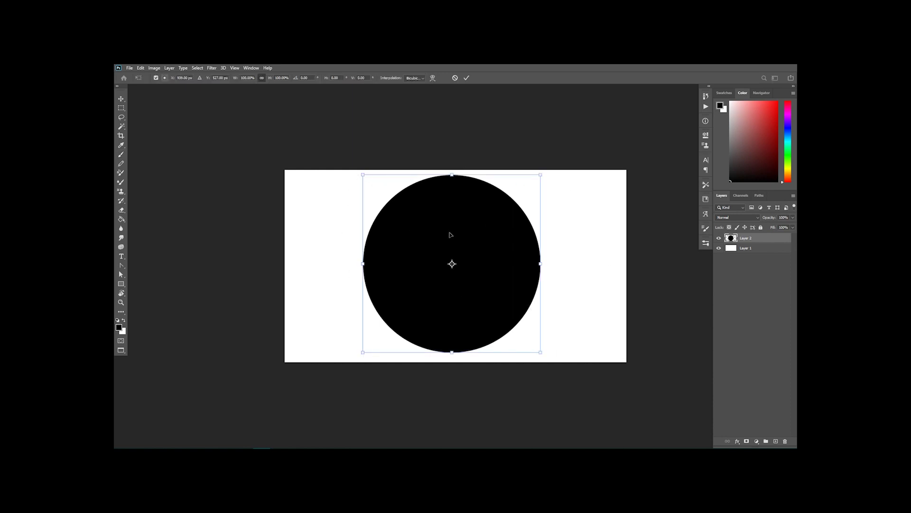
mouse_move(452, 172)
mouse_down()
mouse_move(448, 244)
mouse_move(451, 175)
mouse_move(452, 186)
mouse_up()
drag(540, 269, 599, 271)
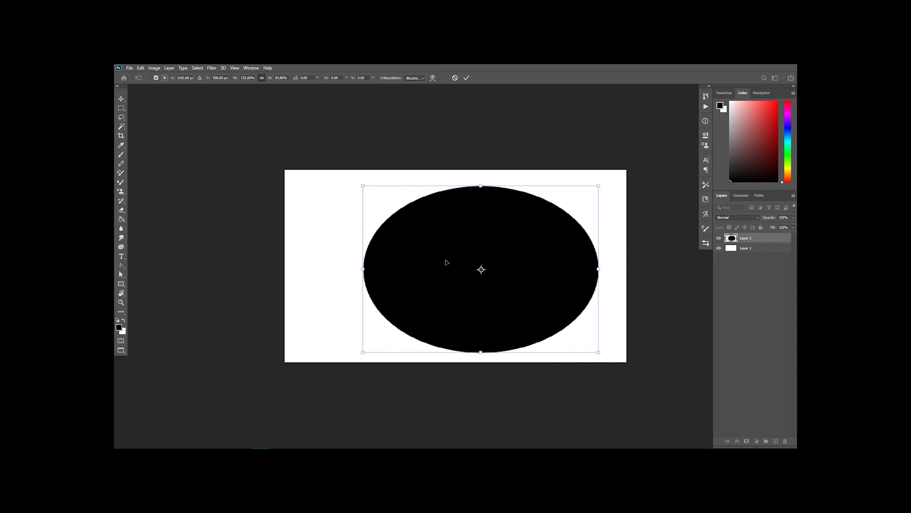
key(ctrl+z)
- Warp the ellipse into a lopsided blob with a wider left side and a bulge at the lower right
right_click(484, 252)
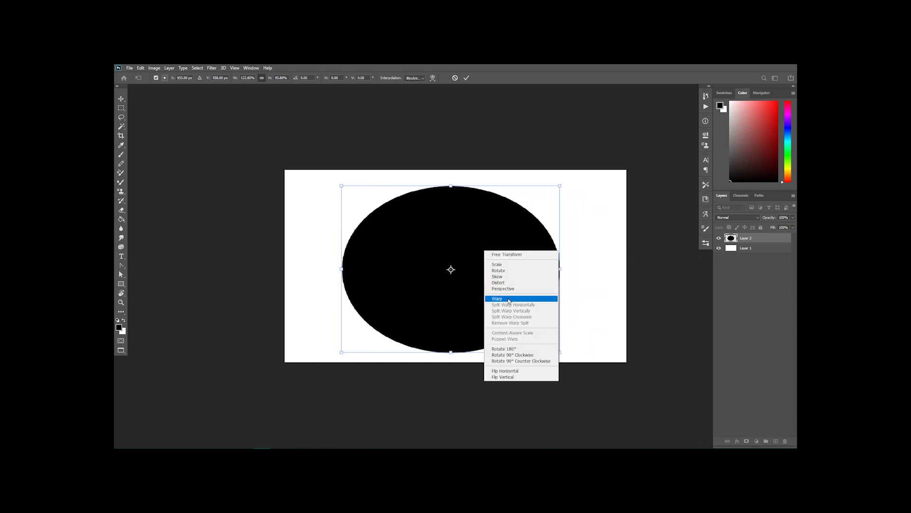
click(503, 299)
drag(372, 192, 316, 189)
drag(462, 199, 521, 325)
drag(398, 336, 396, 342)
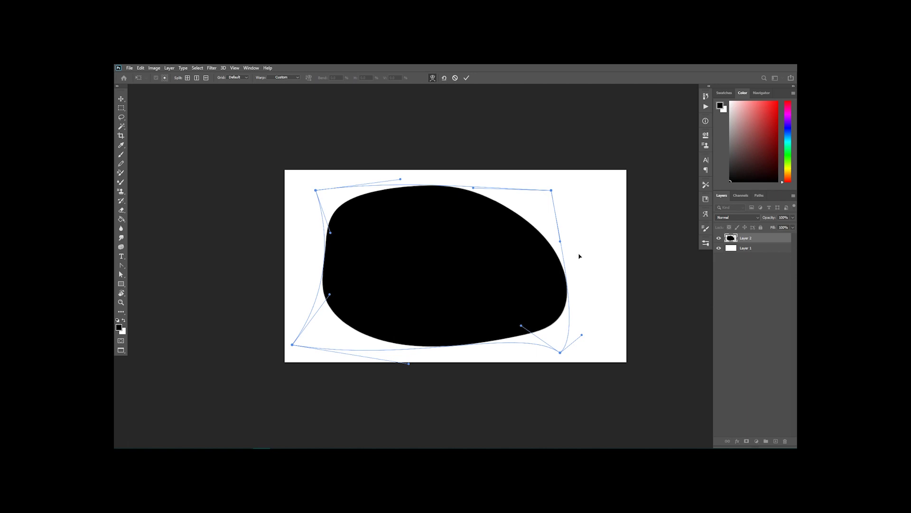
key(Return)
- Erase a jagged coastline along the blob's right side with a small eraser, cutting a small inlet into it
key(b)
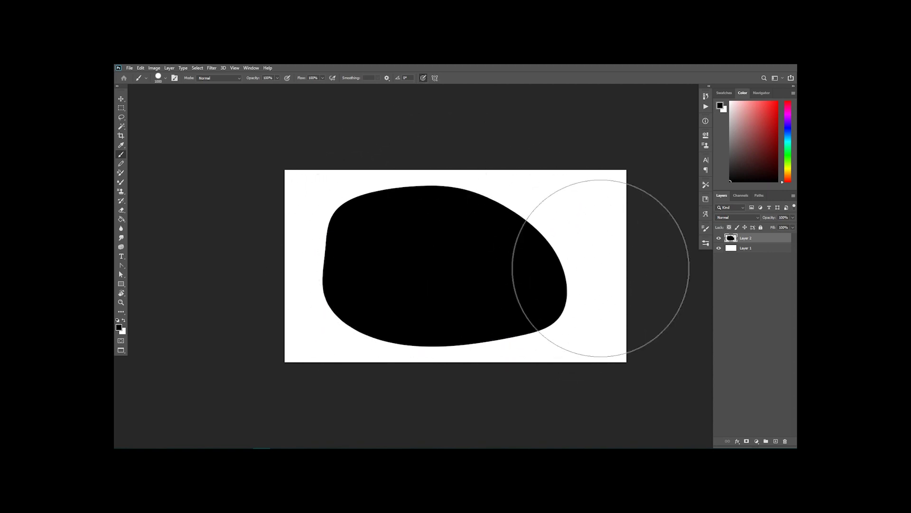
key(e)
key(ctrl+plus)
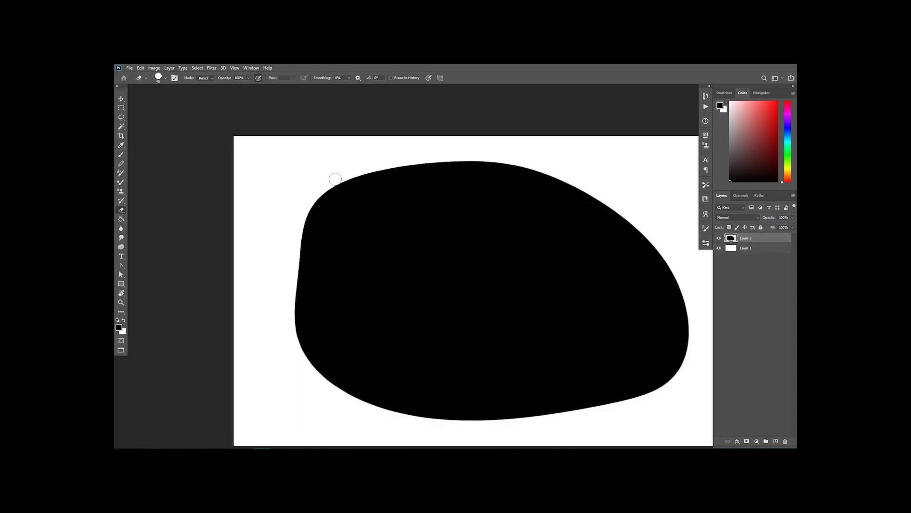
scroll(338, 173, down, 3)
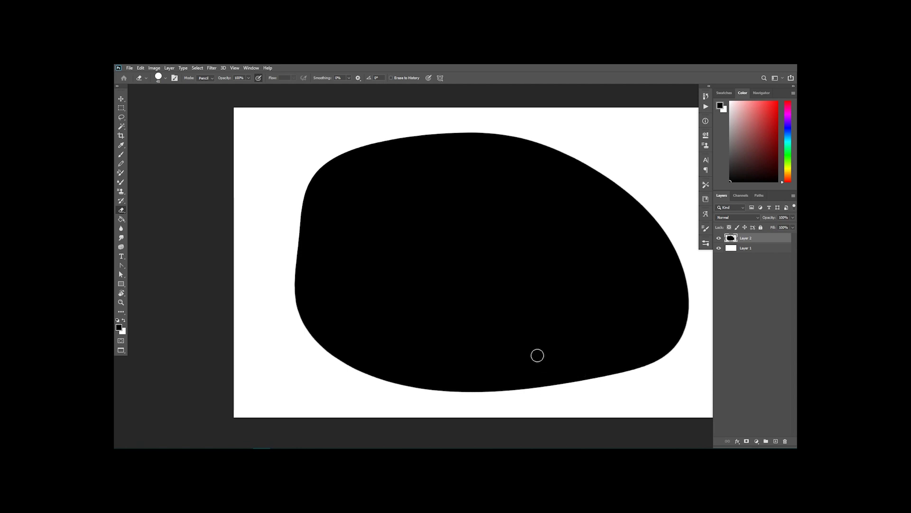
mouse_move(591, 379)
mouse_down()
mouse_move(675, 355)
mouse_move(684, 337)
mouse_move(644, 365)
mouse_up()
key(bracketleft)
key(bracketleft)
key(bracketleft)
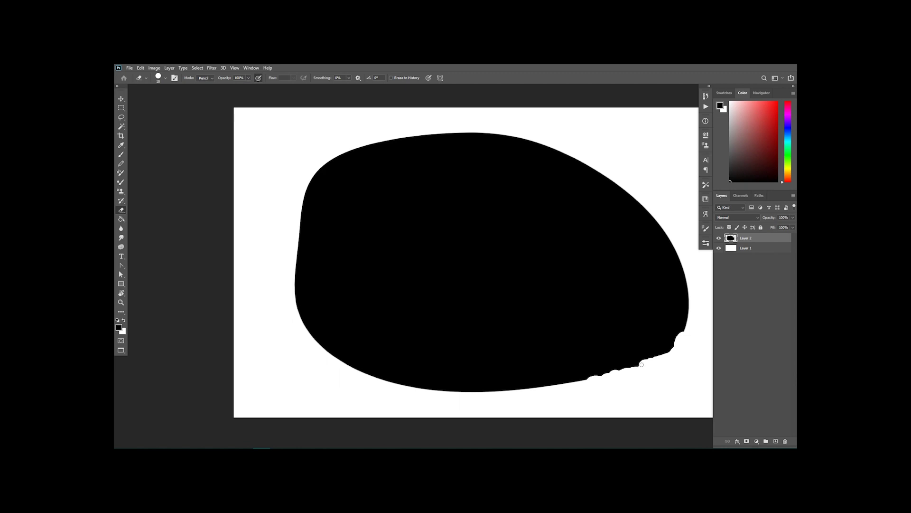
click(647, 359)
mouse_move(640, 365)
mouse_down()
mouse_move(670, 351)
mouse_move(685, 309)
mouse_up()
drag(687, 315, 688, 311)
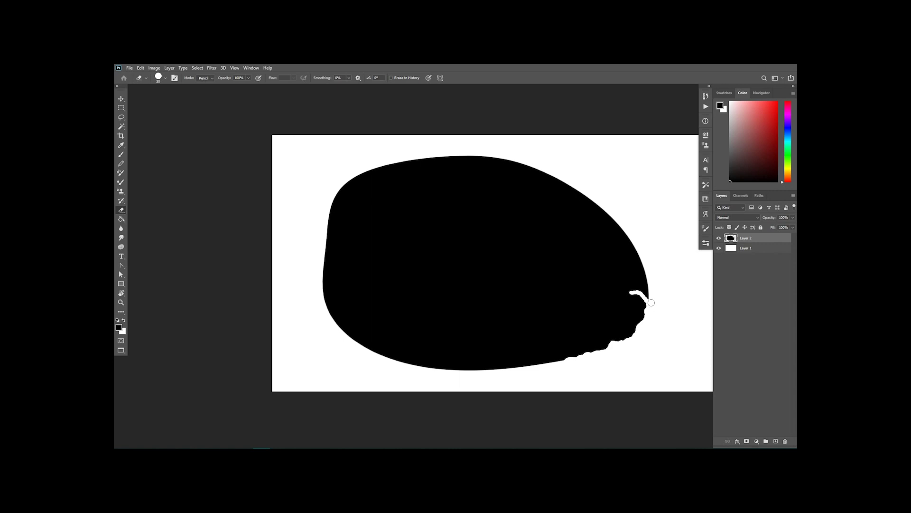
mouse_move(651, 302)
mouse_down()
mouse_move(616, 279)
mouse_move(648, 290)
mouse_move(649, 264)
mouse_move(645, 282)
mouse_move(629, 285)
mouse_move(644, 271)
mouse_move(637, 242)
mouse_move(566, 178)
mouse_up()
- Roughen the blob's top, left and bottom edges with a larger eraser and cut a big bay into the lower-left underside
key(bracketright)
key(bracketright)
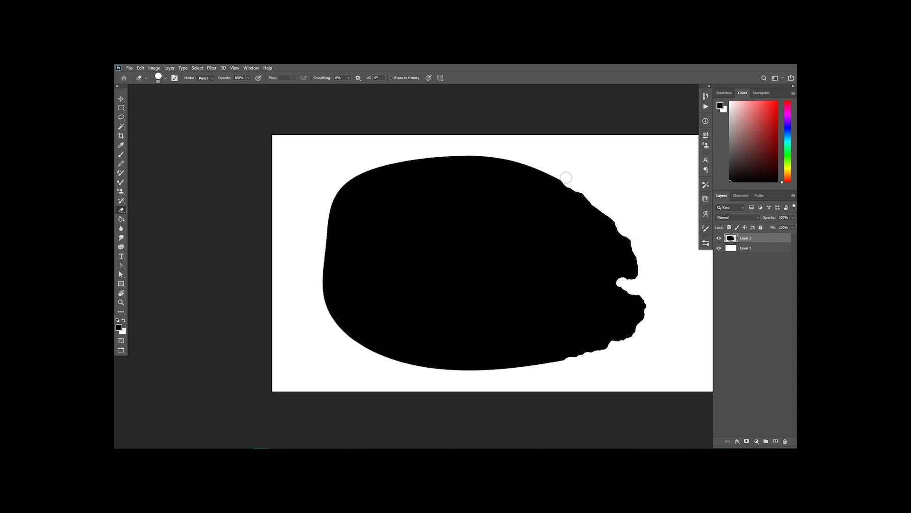
key(bracketright)
key(bracketright)
key(bracketright)
mouse_move(384, 372)
mouse_down()
mouse_move(396, 338)
mouse_move(439, 323)
mouse_move(427, 355)
mouse_move(414, 333)
mouse_move(433, 348)
mouse_move(387, 356)
mouse_move(358, 350)
mouse_move(329, 319)
mouse_move(313, 286)
mouse_move(335, 187)
mouse_move(363, 161)
mouse_move(433, 148)
mouse_move(532, 157)
mouse_move(564, 175)
mouse_up()
drag(427, 372, 570, 366)
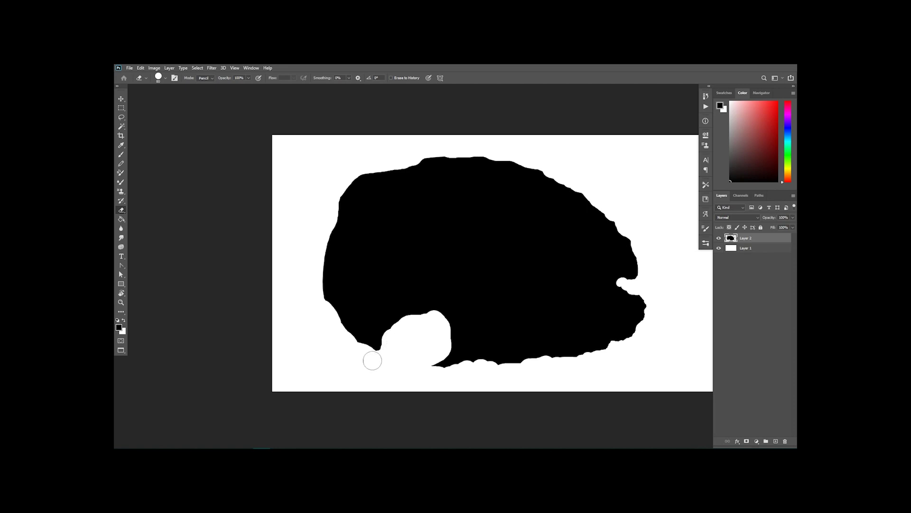
- Roughen the blob's left edge and erase a narrow inlet into its lower-left side
mouse_move(323, 313)
mouse_down()
mouse_move(344, 296)
mouse_move(351, 306)
mouse_move(368, 287)
mouse_move(316, 296)
mouse_move(334, 200)
mouse_up()
key(bracketleft)
mouse_move(316, 289)
mouse_down()
mouse_move(332, 292)
mouse_move(320, 282)
mouse_move(334, 295)
mouse_move(372, 287)
mouse_move(347, 309)
mouse_move(375, 290)
mouse_move(336, 326)
mouse_move(347, 299)
mouse_move(314, 300)
mouse_move(328, 289)
mouse_up()
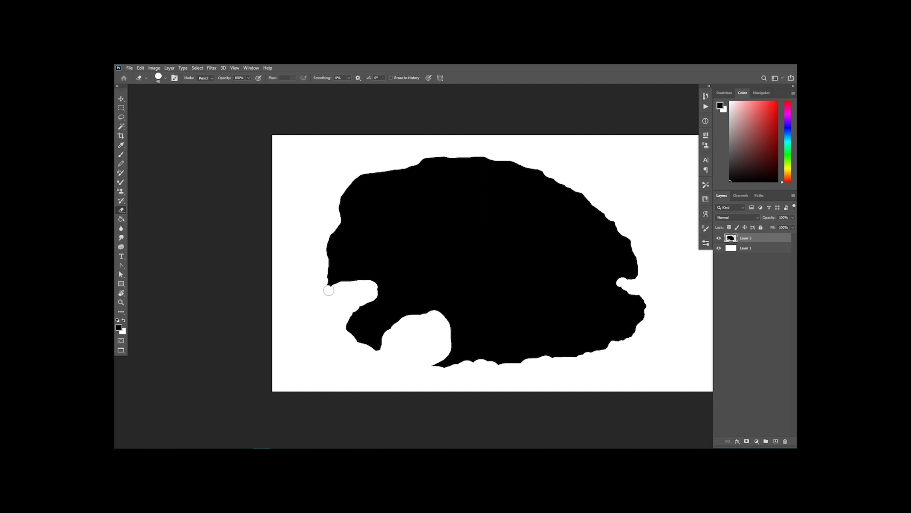
- Widen the bottom bay by erasing along its right-hand shore
key(ctrl+minus)
key(ctrl+minus)
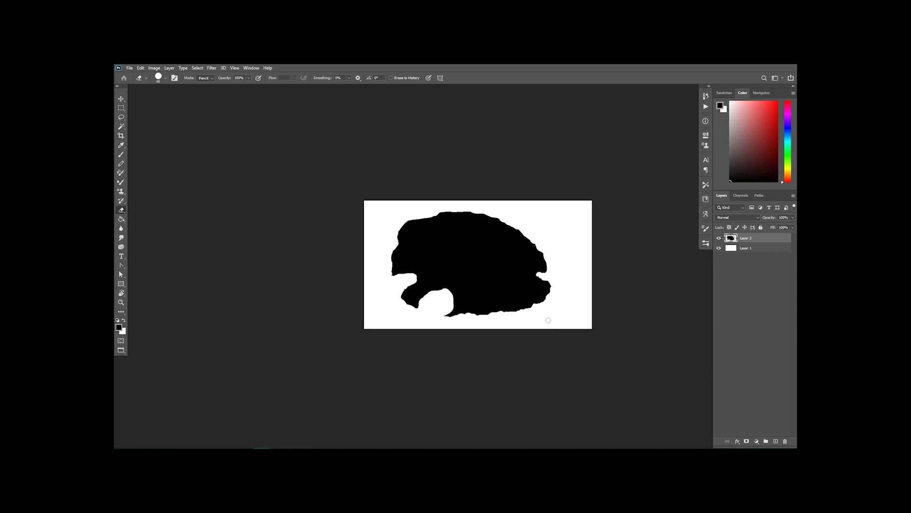
key(ctrl+plus)
key(ctrl+plus)
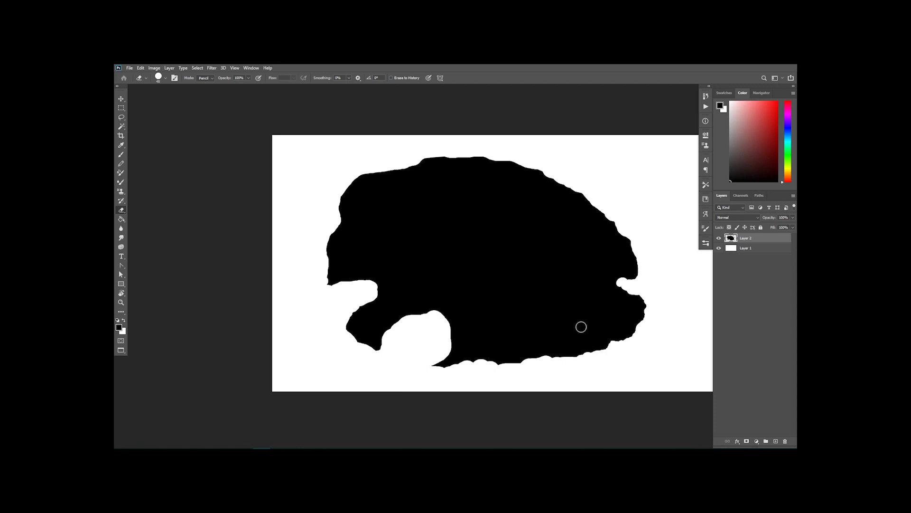
mouse_move(440, 359)
mouse_down()
mouse_move(453, 345)
mouse_move(448, 334)
mouse_up()
key(ctrl+minus)
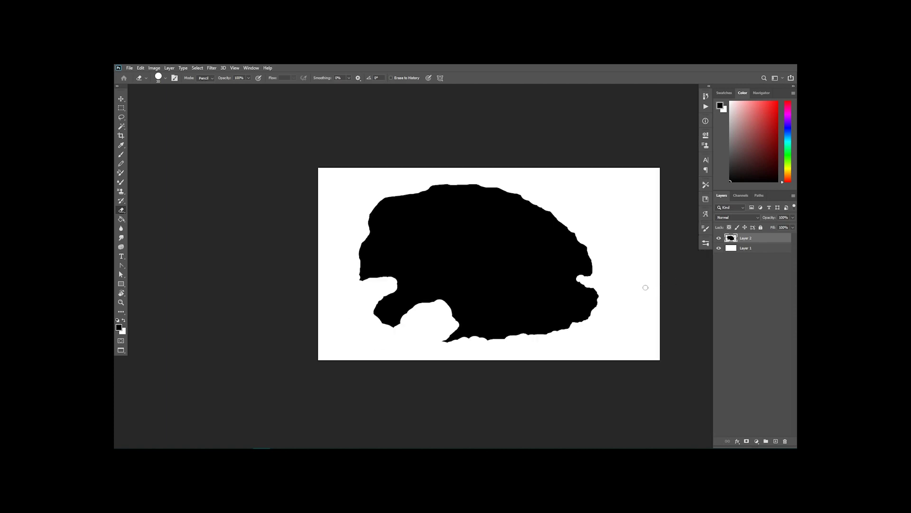
- Stretch the black landmass horizontally on both sides with Free Transform
drag(612, 256, 563, 256)
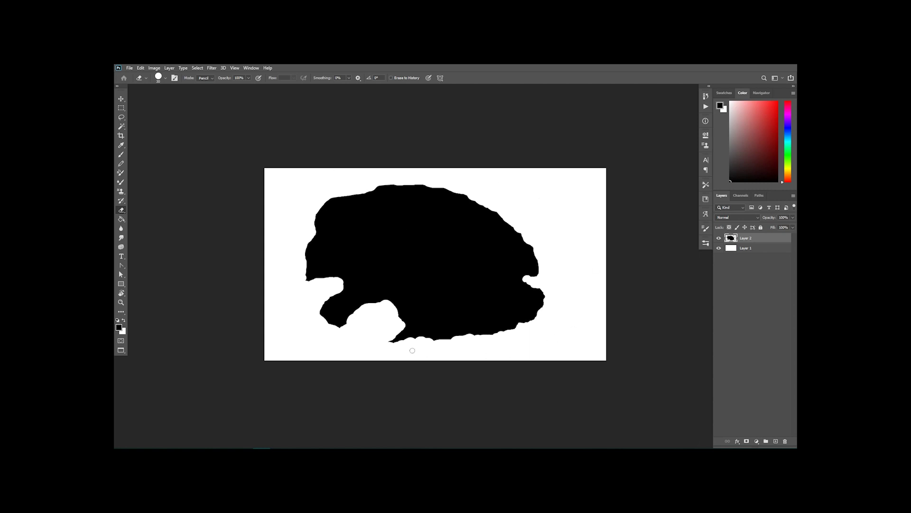
key(ctrl+t)
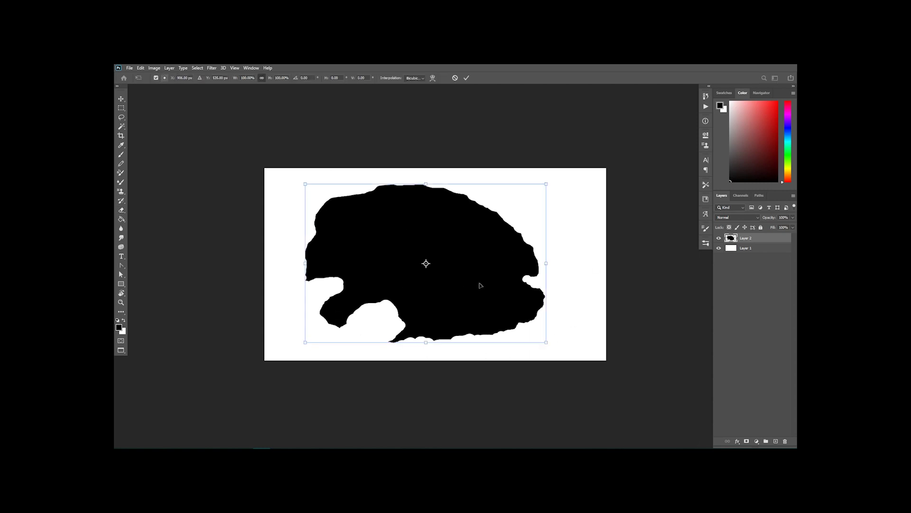
drag(546, 262, 574, 262)
drag(306, 263, 301, 265)
key(Return)
- Enlarge the eraser and cut a notch into the landmass's upper-left edge
key(e)
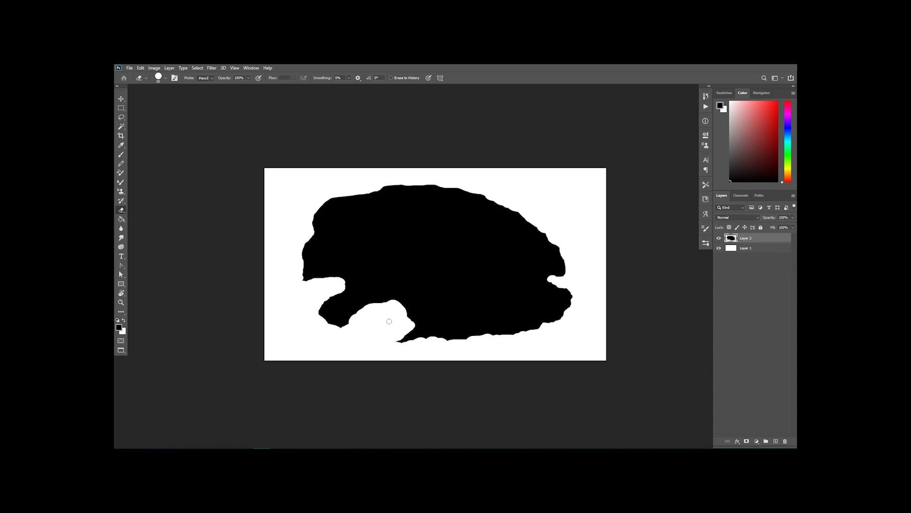
key(bracketright)
key(bracketright)
key(bracketright)
key(bracketright)
key(bracketright)
key(bracketright)
key(bracketright)
key(bracketright)
mouse_move(374, 190)
mouse_down()
mouse_move(382, 193)
mouse_move(327, 194)
mouse_move(384, 185)
mouse_move(383, 199)
mouse_move(366, 181)
mouse_move(391, 181)
mouse_up()
- Trim the lower-left peninsula and the bottom bay's right shore with a smaller eraser
key(bracketleft)
key(bracketleft)
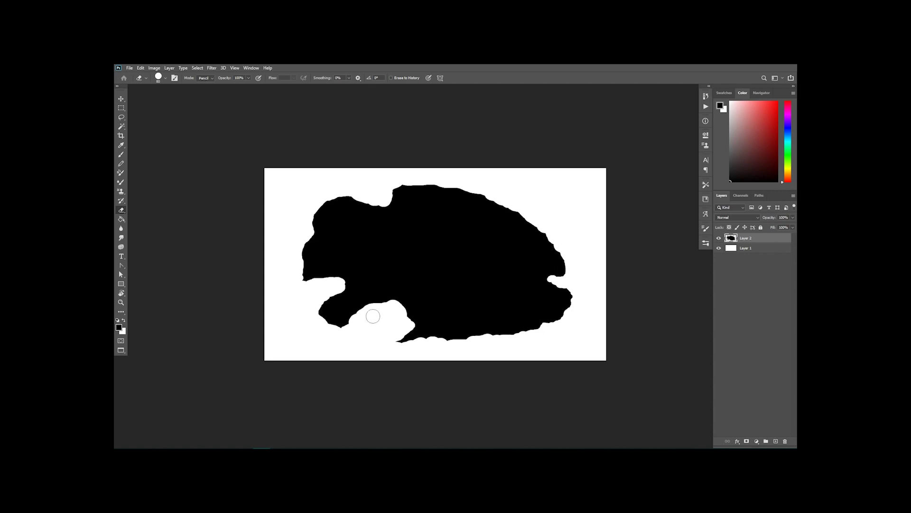
mouse_move(380, 306)
mouse_down()
mouse_move(339, 329)
mouse_move(352, 320)
mouse_move(325, 326)
mouse_move(350, 319)
mouse_move(328, 323)
mouse_move(332, 315)
mouse_up()
drag(407, 327, 412, 310)
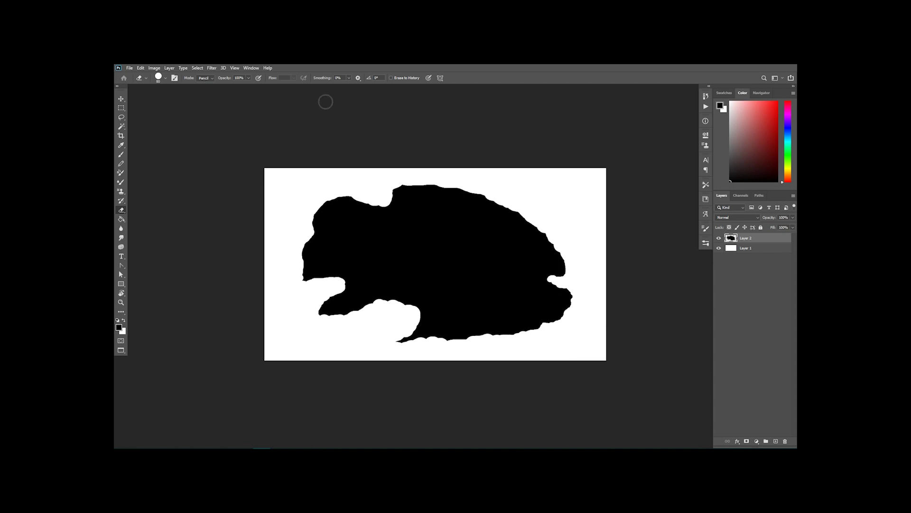
- Define the black landmass shape as a new brush preset named TutorialEraser
click(129, 68)
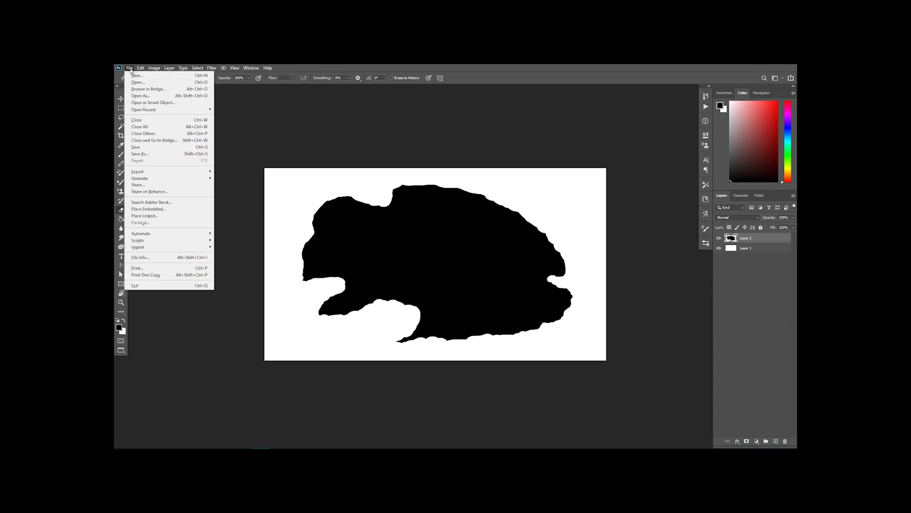
mouse_move(142, 70)
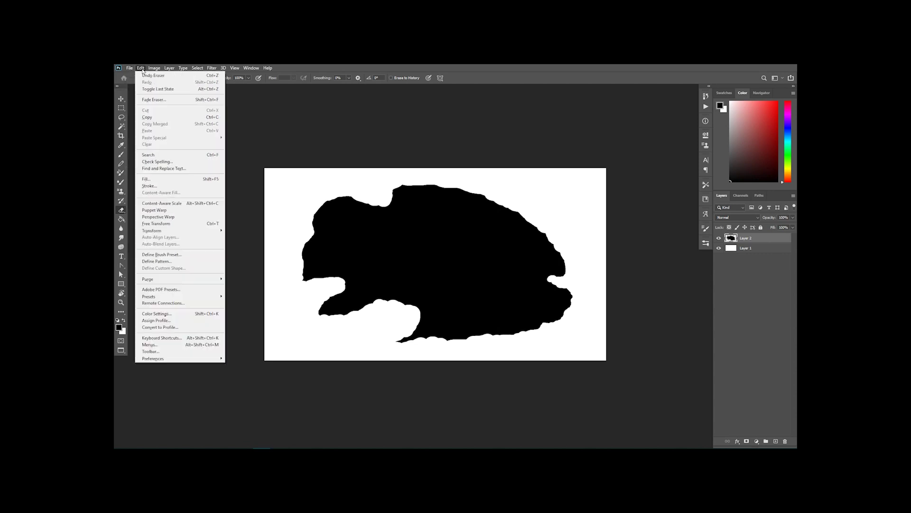
click(197, 256)
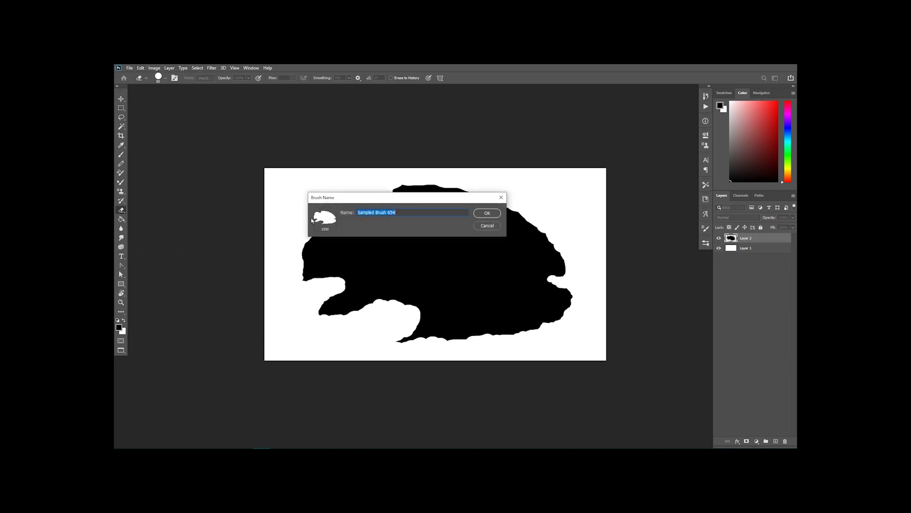
drag(356, 199, 387, 203)
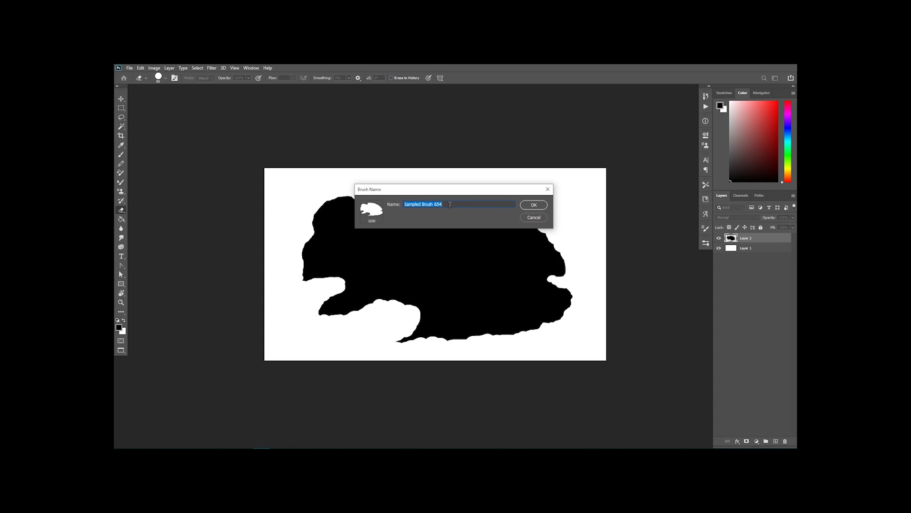
text(TutorialEraser)
click(525, 204)
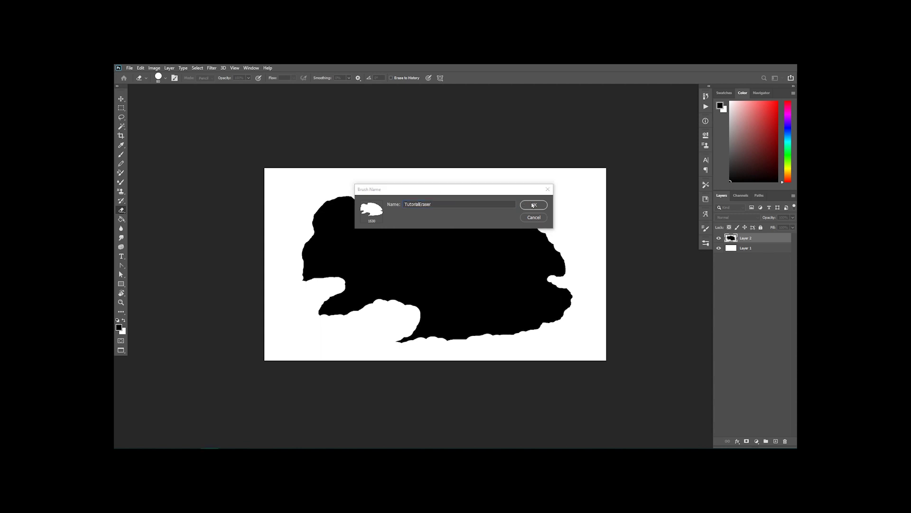
click(533, 205)
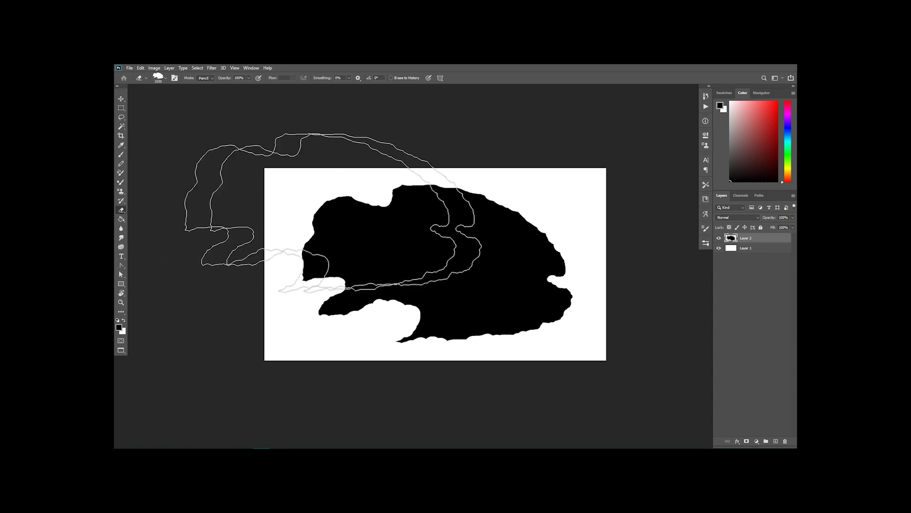
- Reduce the landmass-shaped eraser tip to 1100 px and widen its spacing to about 150%
key(bracketleft)
key(bracketleft)
key(bracketleft)
key(bracketleft)
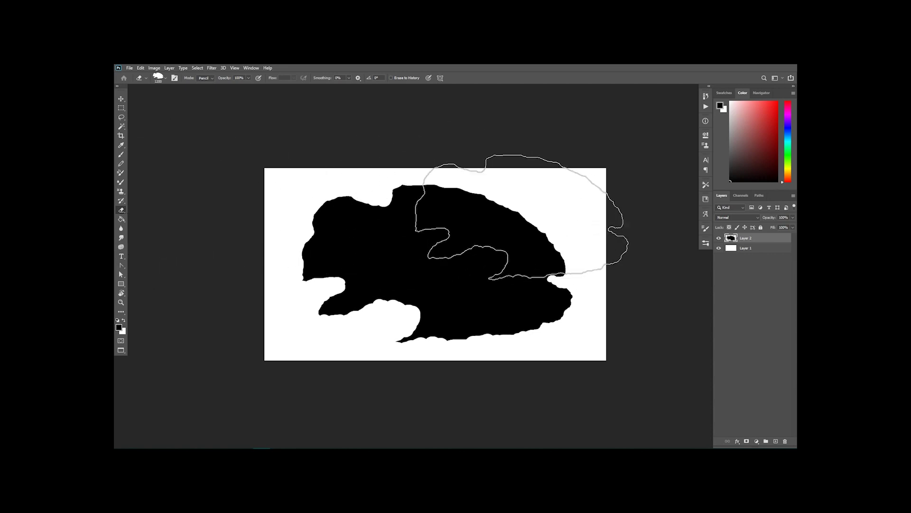
click(707, 229)
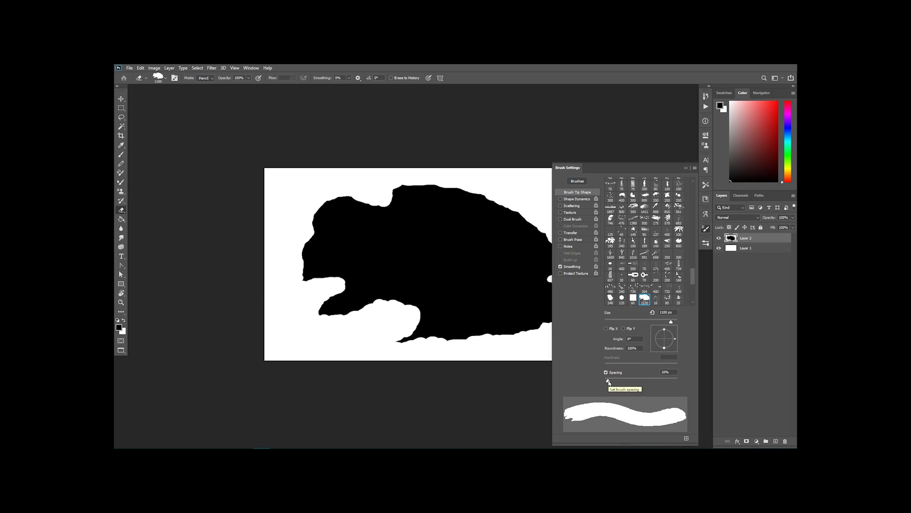
drag(608, 380, 646, 380)
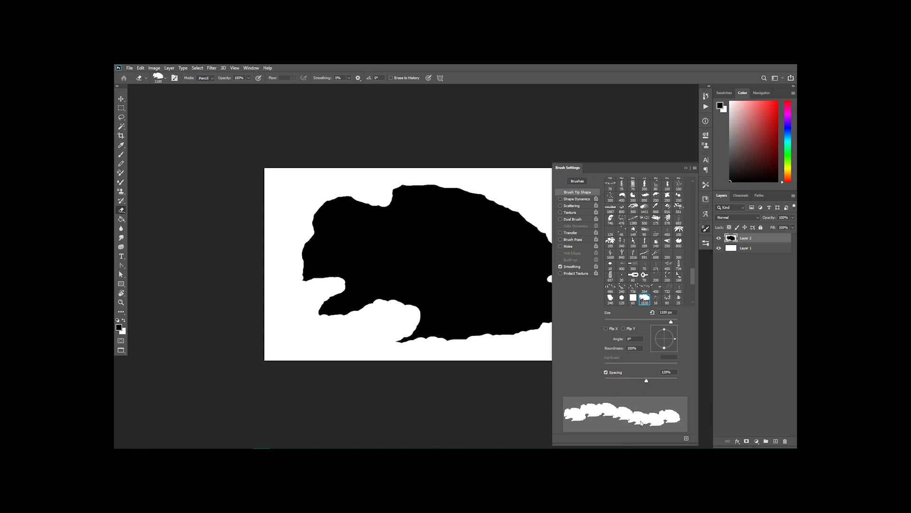
drag(647, 381, 650, 382)
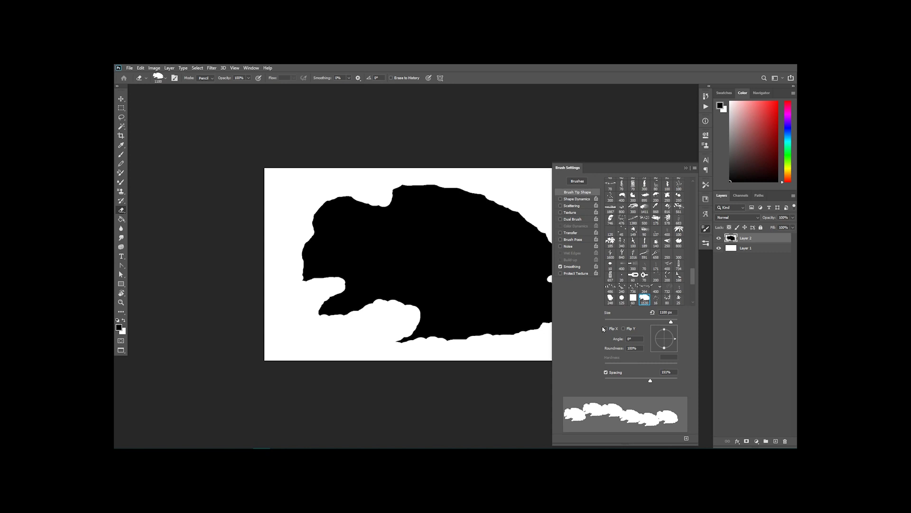
- Enable Shape Dynamics for the eraser with 29% size jitter, about 21% angle jitter and 19% roundness jitter
click(576, 200)
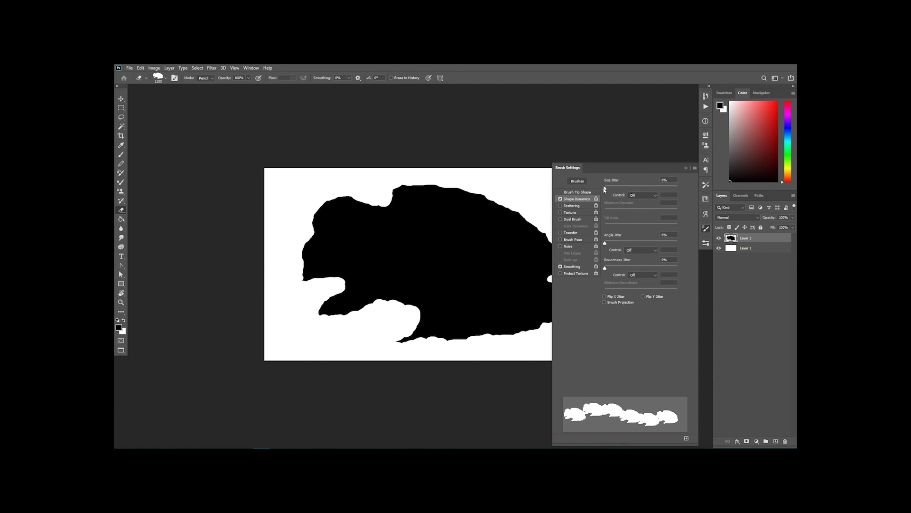
drag(606, 190, 625, 189)
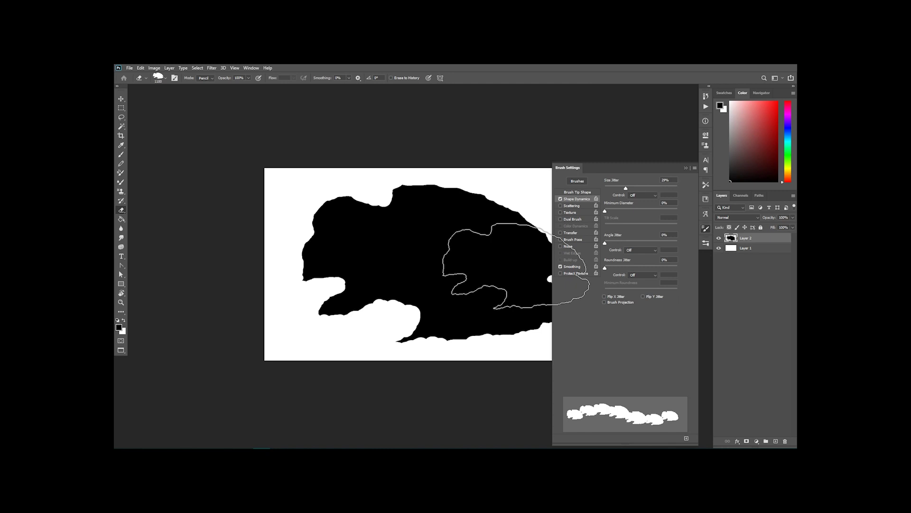
drag(605, 245, 615, 249)
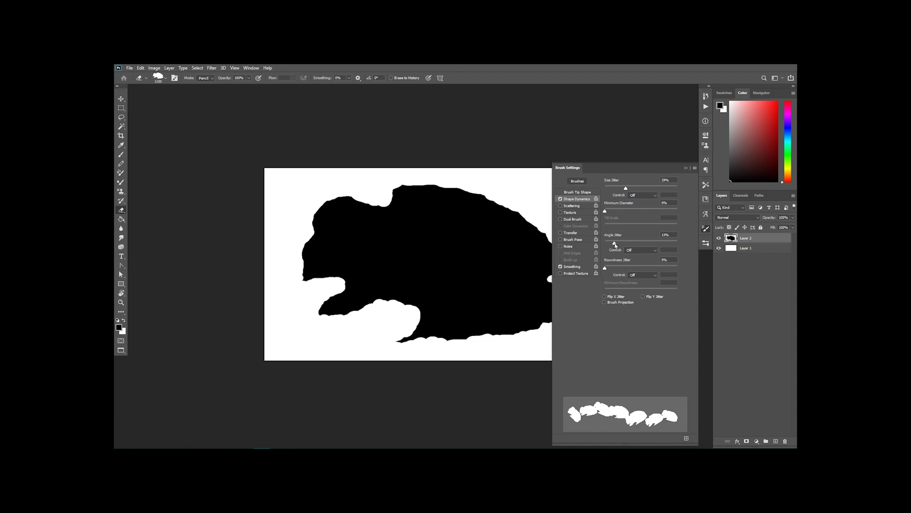
drag(615, 245, 620, 245)
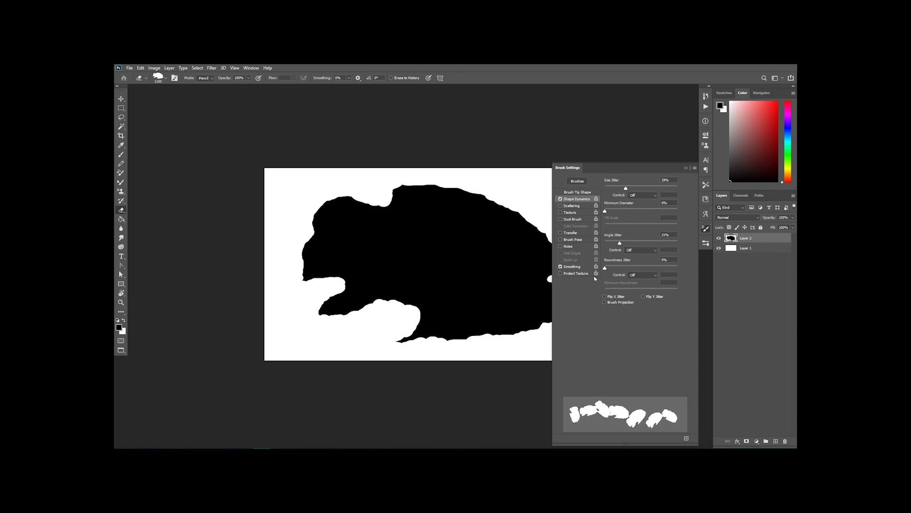
drag(605, 270, 619, 271)
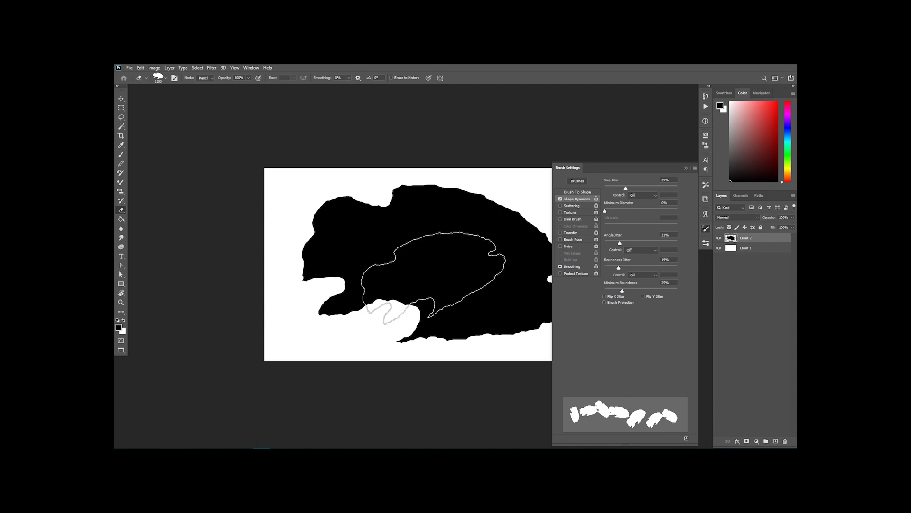
- Enable Scattering for the eraser at about 69%, leaving Both Axes off, and close the brush settings
click(586, 192)
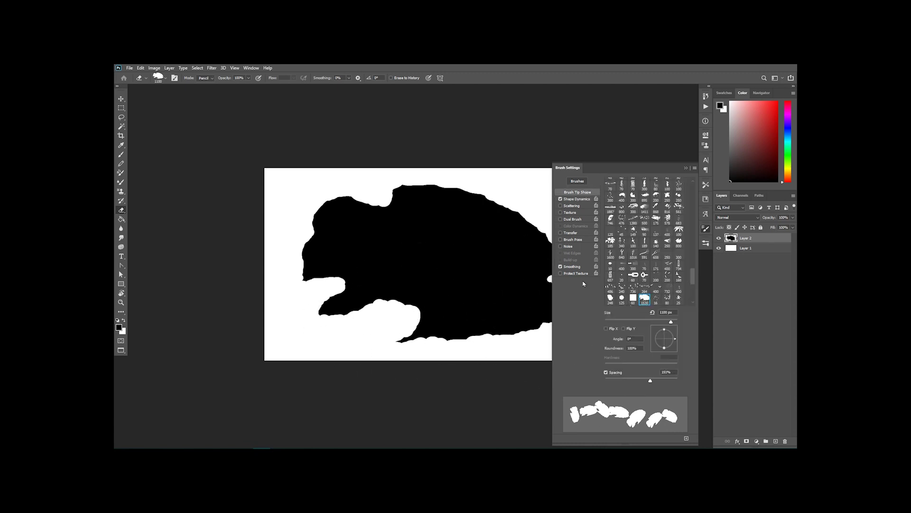
click(572, 206)
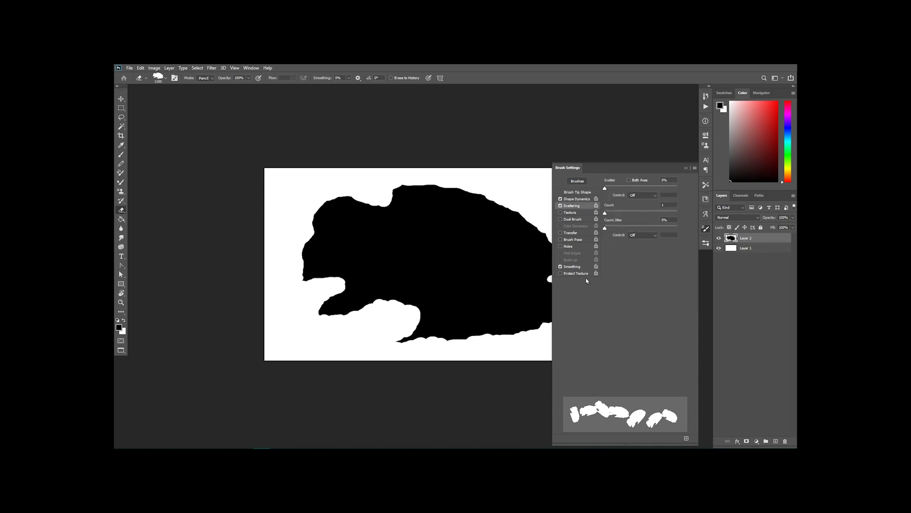
drag(605, 189, 611, 192)
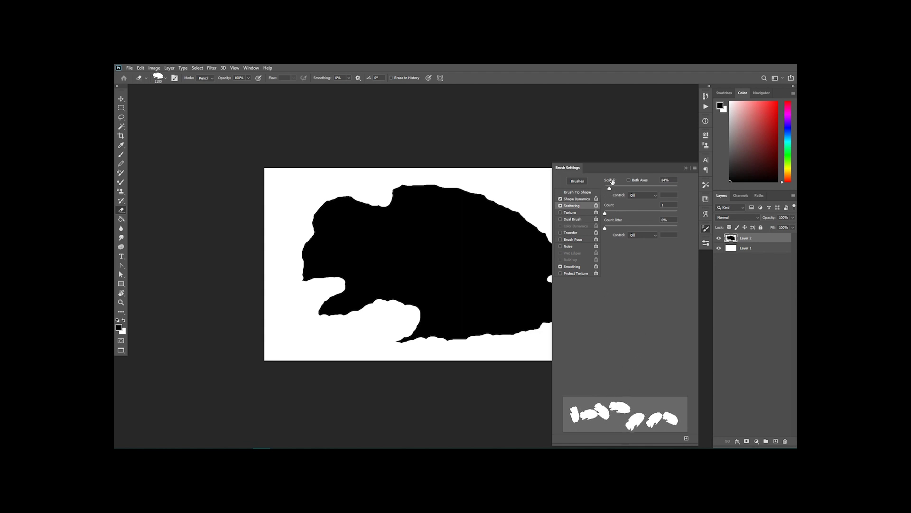
drag(611, 188, 612, 188)
drag(611, 192, 610, 191)
click(629, 181)
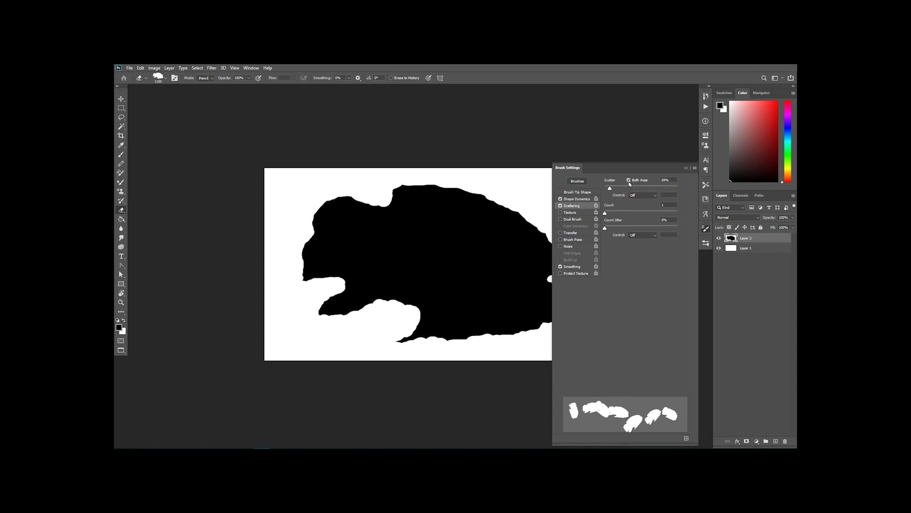
click(628, 181)
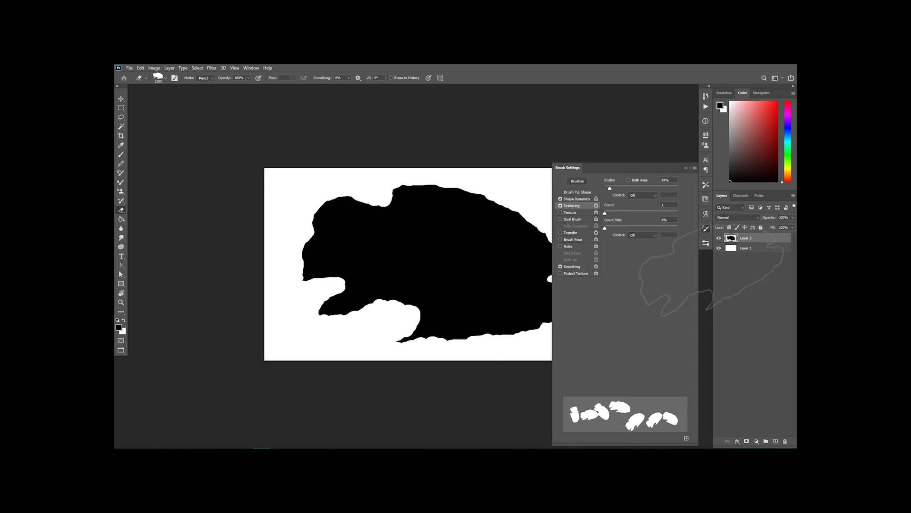
click(706, 230)
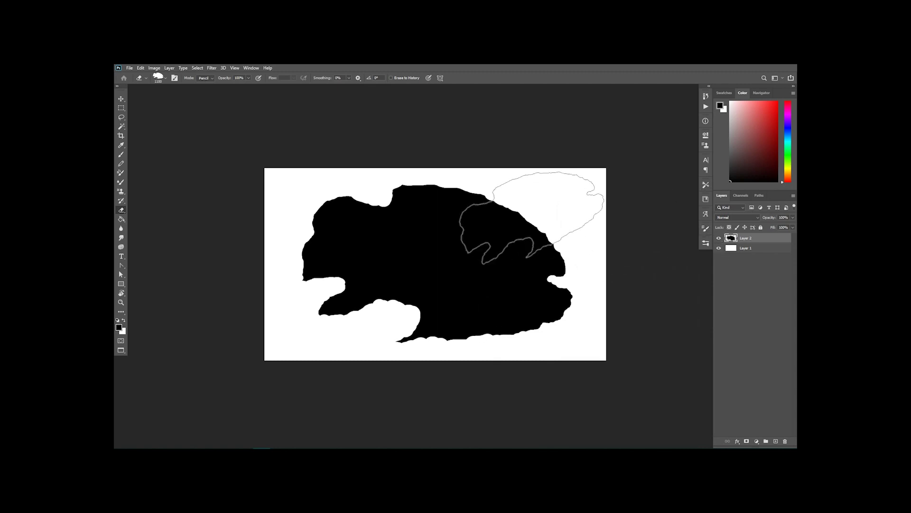
- Shrink the custom eraser considerably and roughen the shoreline just below the inlet on the landmass's right side
key(bracketleft)
key(bracketleft)
key(bracketleft)
key(bracketleft)
key(bracketleft)
key(bracketleft)
key(bracketleft)
key(bracketleft)
key(bracketleft)
key(bracketleft)
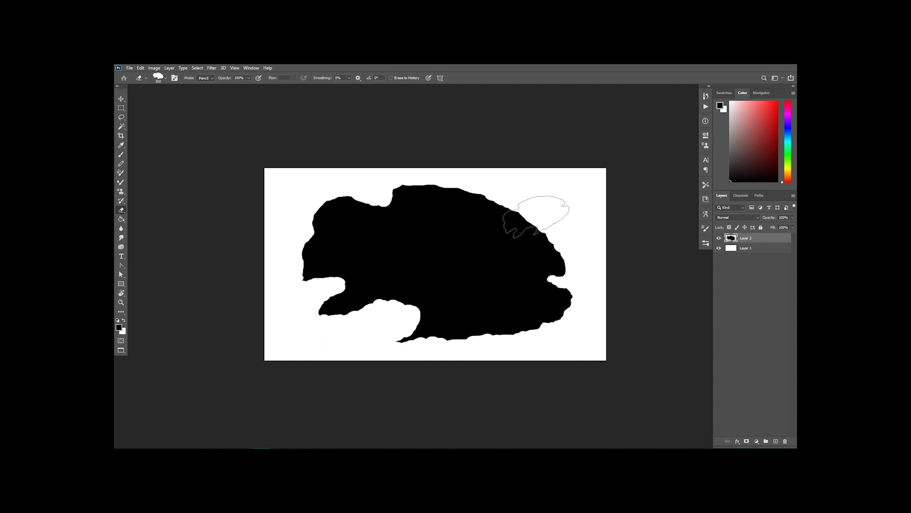
key(bracketleft)
key(bracketleft)
key(bracketleft)
key(bracketleft)
key(bracketleft)
key(bracketleft)
key(bracketleft)
key(bracketleft)
scroll(613, 287, up, 2)
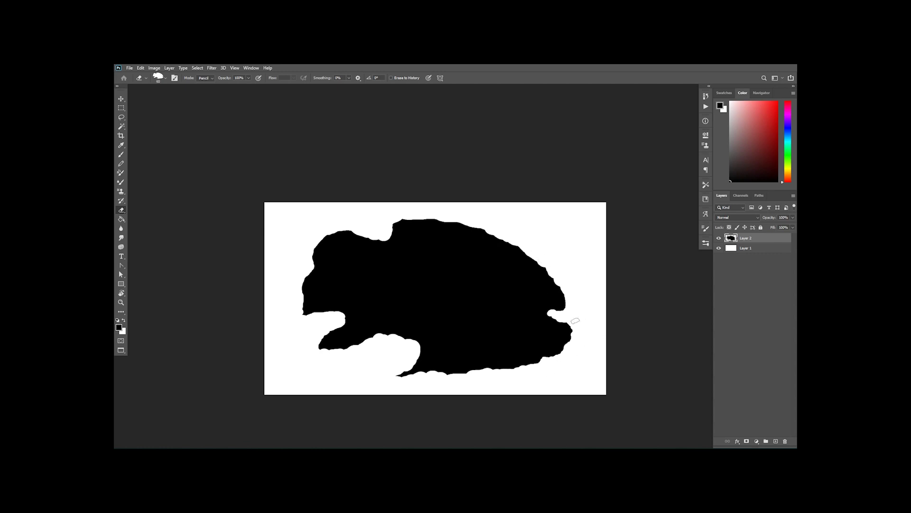
scroll(575, 321, down, 2)
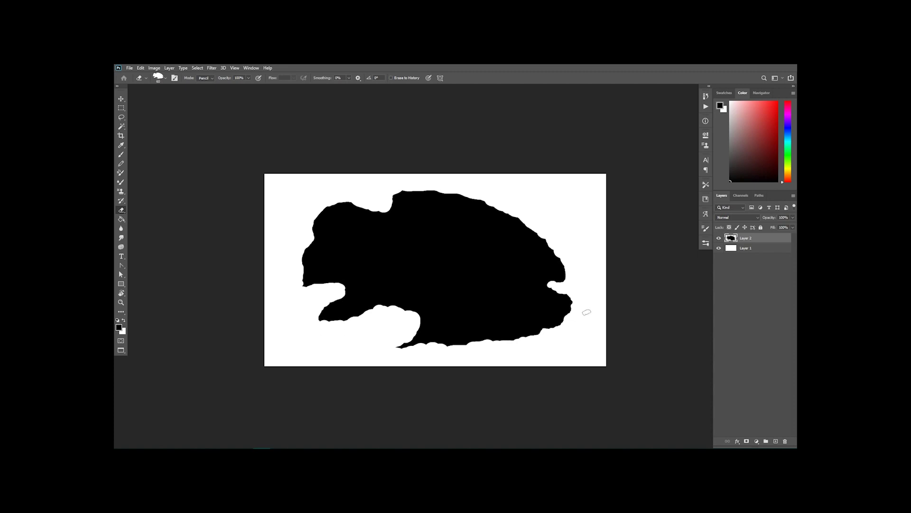
scroll(565, 297, up, 5)
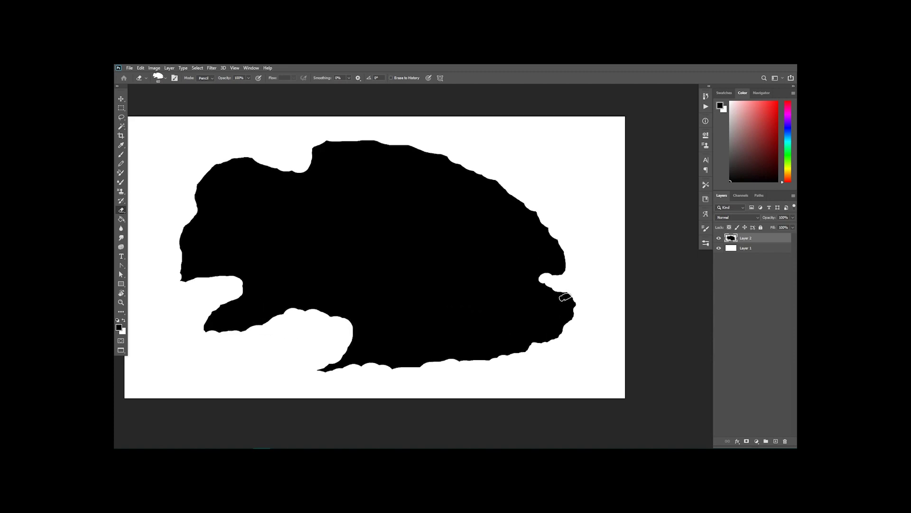
scroll(565, 297, down, 3)
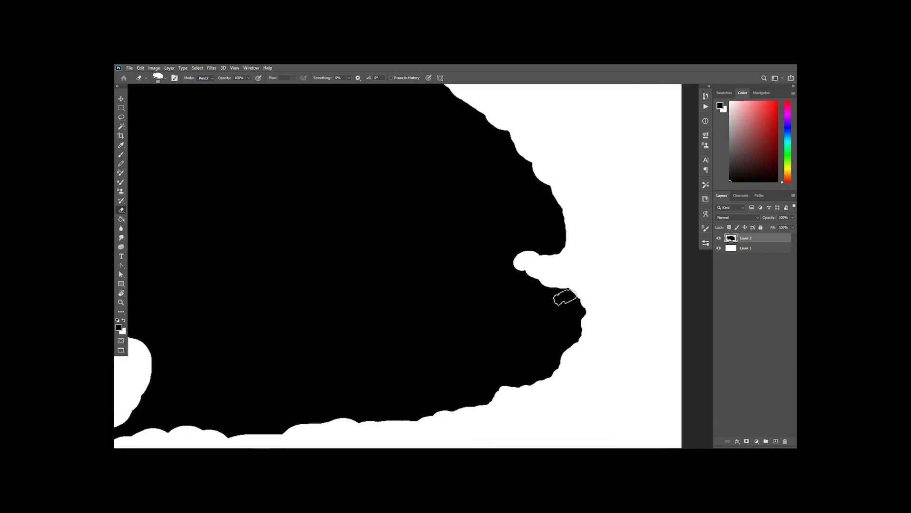
scroll(564, 298, up, 3)
scroll(570, 265, up, 2)
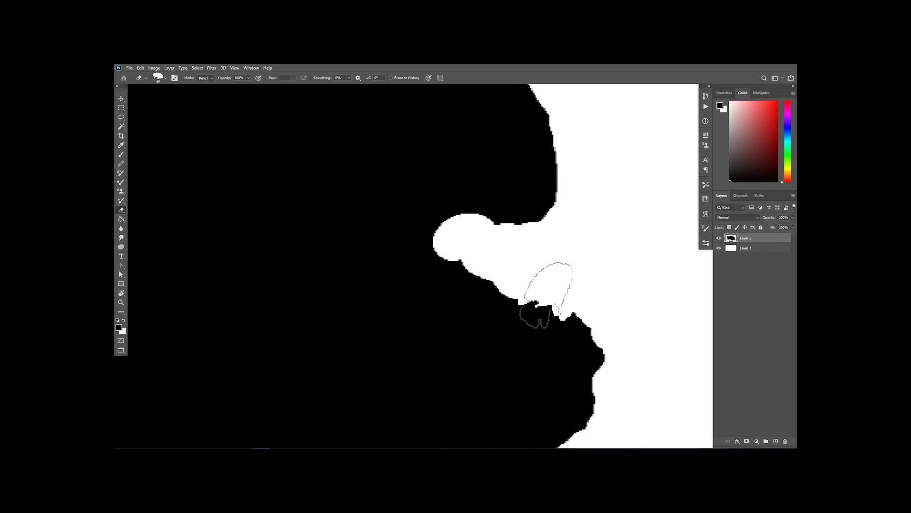
mouse_move(595, 321)
mouse_down()
mouse_move(623, 332)
mouse_move(616, 358)
mouse_move(599, 311)
mouse_up()
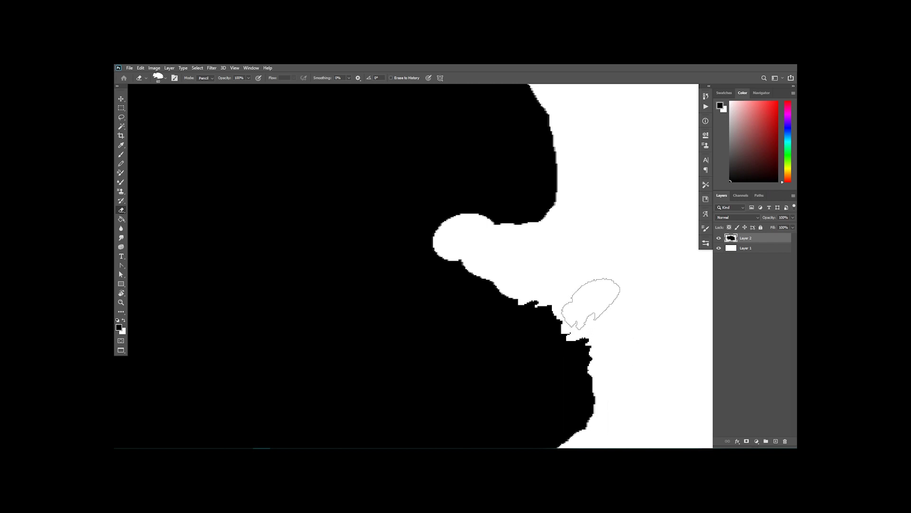
- Roughen the upper shore, head and lower shore of the right-hand inlet with progressively smaller eraser sizes
mouse_move(566, 265)
mouse_down()
mouse_move(540, 220)
mouse_move(566, 193)
mouse_move(566, 150)
mouse_move(575, 203)
mouse_move(564, 194)
mouse_move(556, 205)
mouse_move(553, 237)
mouse_move(539, 229)
mouse_move(543, 252)
mouse_move(522, 233)
mouse_move(501, 234)
mouse_move(496, 250)
mouse_move(473, 232)
mouse_move(447, 248)
mouse_move(446, 237)
mouse_move(467, 246)
mouse_up()
key(bracketleft)
key(bracketleft)
key(bracketleft)
key(bracketleft)
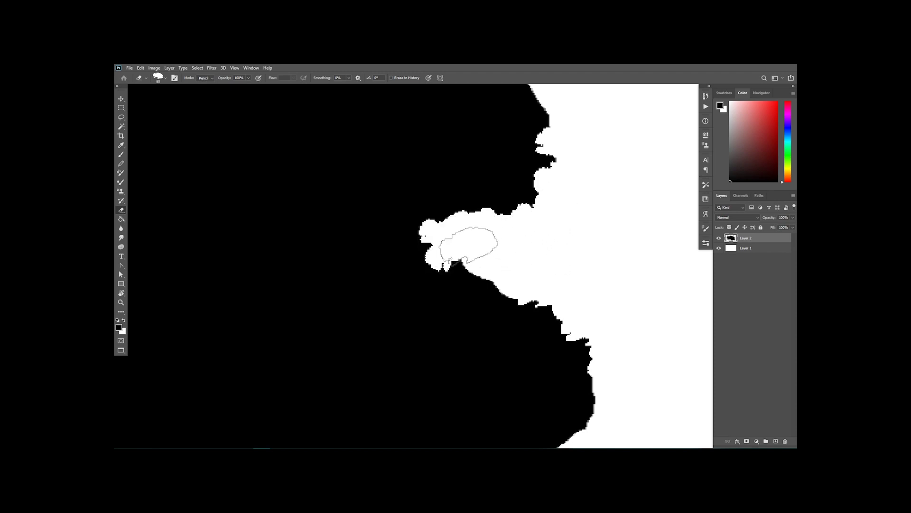
mouse_move(449, 227)
mouse_down()
mouse_move(457, 202)
mouse_move(462, 224)
mouse_move(468, 201)
mouse_move(467, 242)
mouse_move(464, 219)
mouse_move(426, 216)
mouse_move(412, 232)
mouse_move(423, 239)
mouse_move(395, 221)
mouse_move(420, 221)
mouse_up()
key(bracketleft)
key(bracketleft)
key(bracketleft)
mouse_move(428, 265)
mouse_down()
mouse_move(469, 269)
mouse_move(514, 298)
mouse_up()
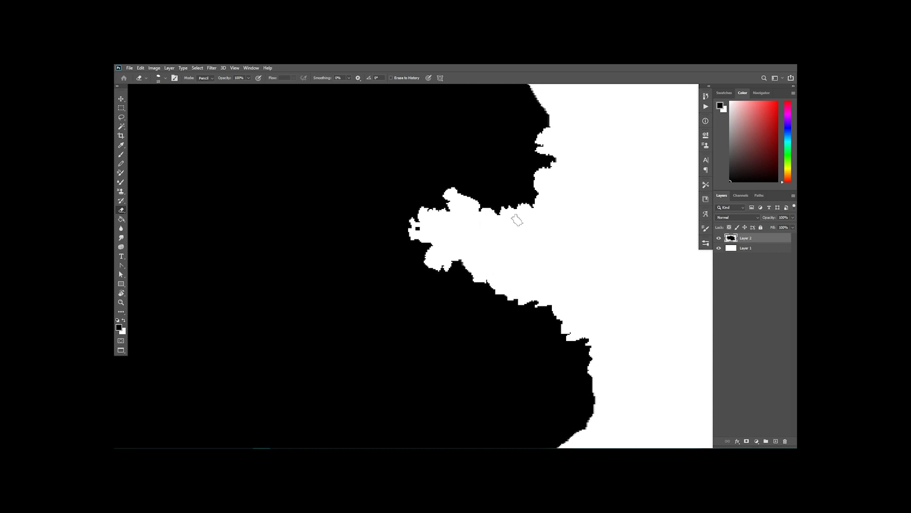
- Nibble small irregularities into the coast directly above the right-hand inlet with the small eraser
scroll(594, 263, down, 1)
scroll(596, 264, down, 2)
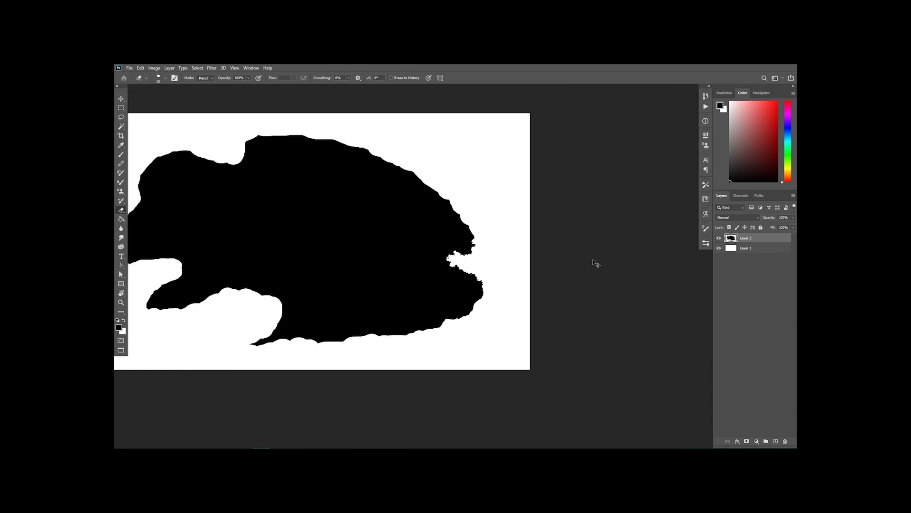
scroll(593, 260, up, 3)
scroll(543, 198, up, 2)
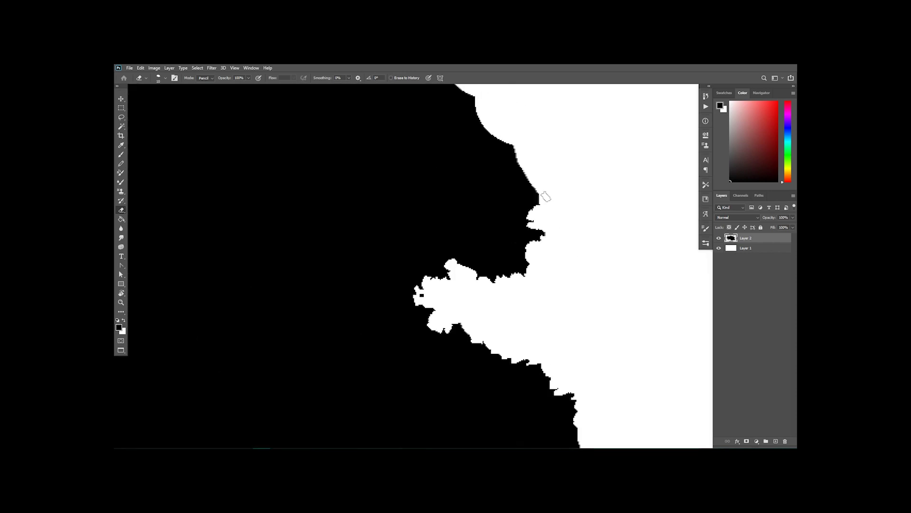
drag(545, 232, 528, 217)
- Enlarge the custom eraser and roughen the smooth coastline farther up the landmass's right side
key(bracketright)
key(bracketright)
key(bracketright)
key(bracketright)
key(bracketright)
key(bracketright)
key(bracketright)
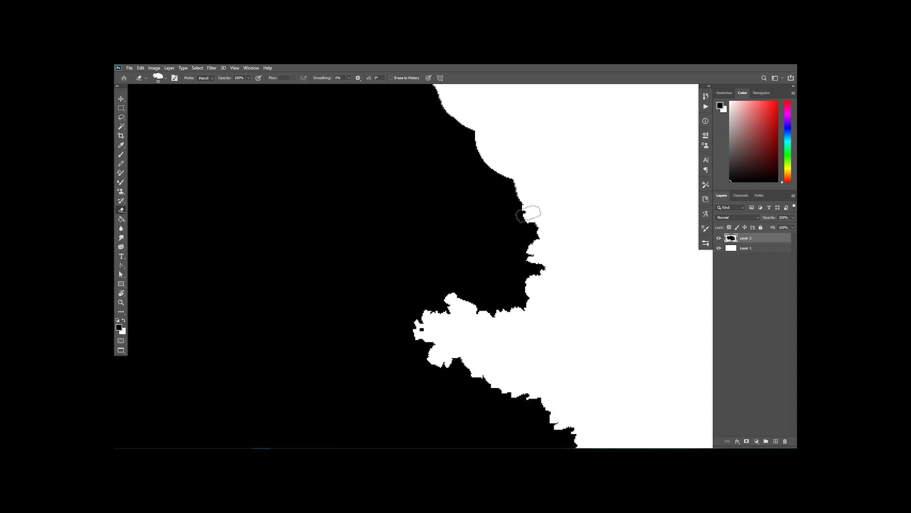
key(bracketright)
key(bracketright)
key(bracketright)
key(bracketright)
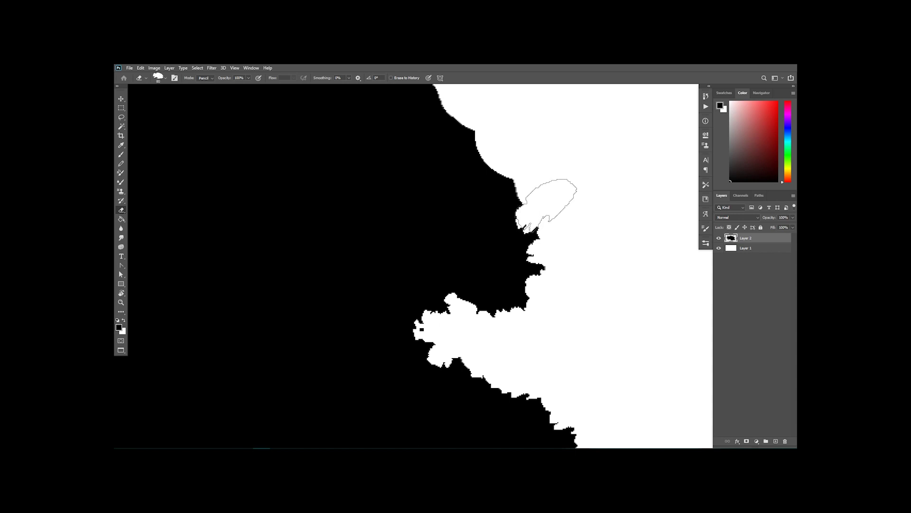
mouse_move(531, 185)
mouse_down()
mouse_move(524, 160)
mouse_move(507, 150)
mouse_move(509, 142)
mouse_move(517, 158)
mouse_move(559, 168)
mouse_move(531, 176)
mouse_up()
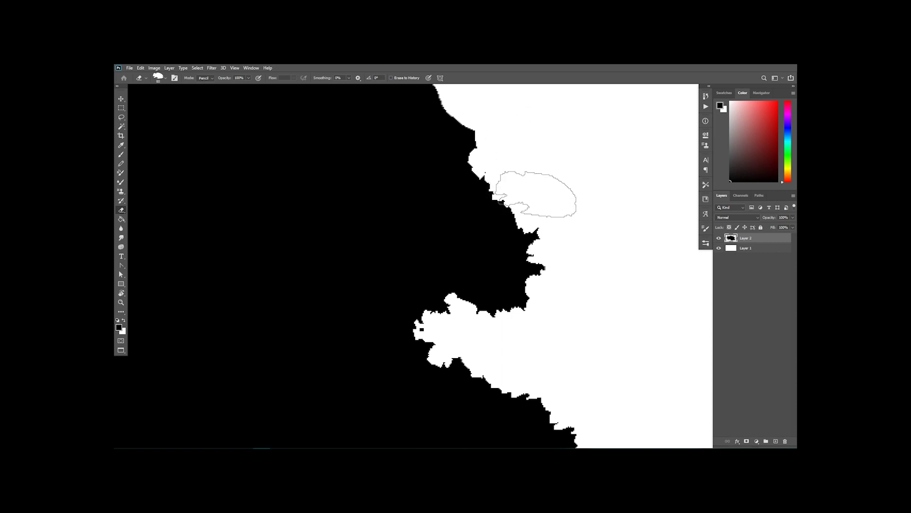
- Cut another rough notch into the coast above the right-hand inlet with the custom eraser
scroll(539, 204, up, 2)
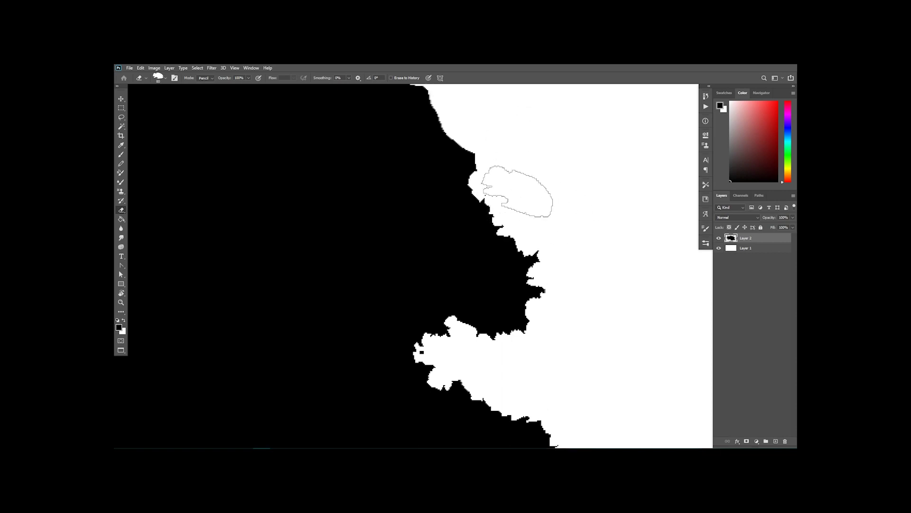
mouse_move(510, 173)
mouse_down()
mouse_move(504, 152)
mouse_move(559, 146)
mouse_up()
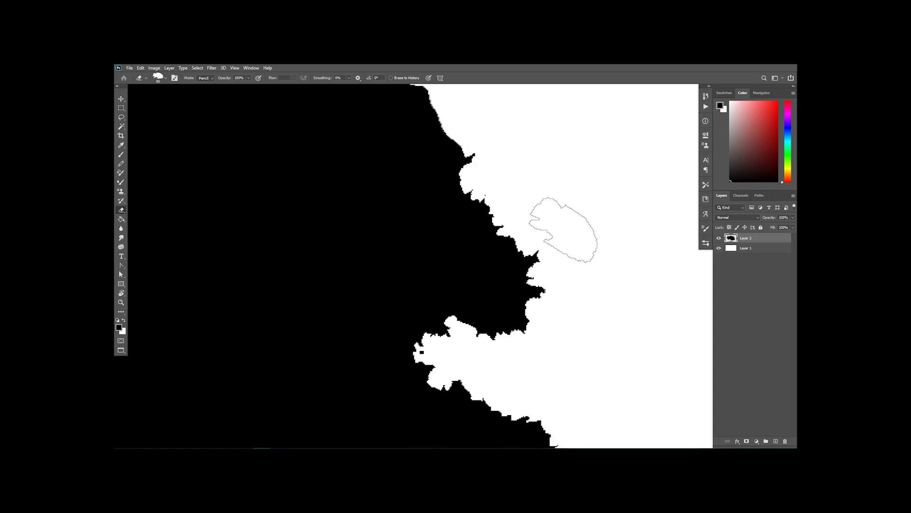
- Shrink the custom eraser and carve a small ragged bay with a branch reaching inland into the coast above the notch
key(bracketleft)
key(bracketleft)
key(bracketleft)
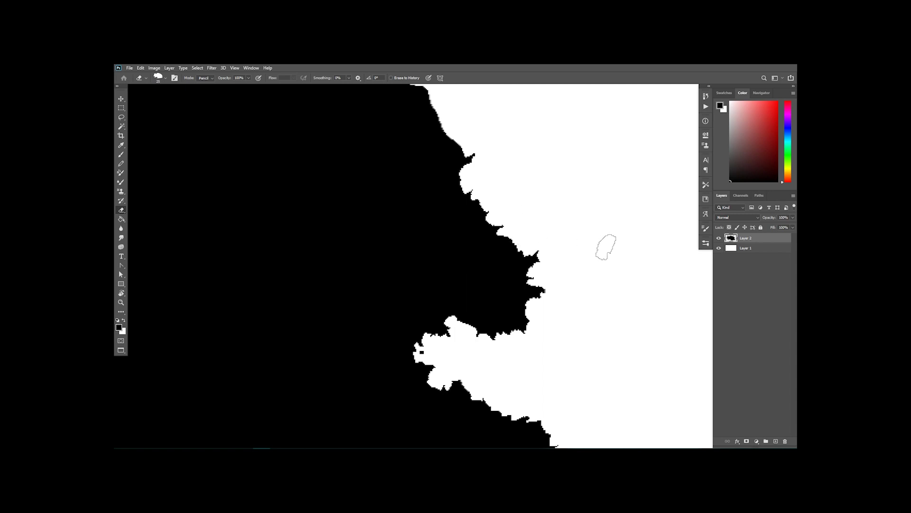
key(ctrl+minus)
key(ctrl+minus)
key(ctrl+plus)
key(ctrl+plus)
key(ctrl+minus)
key(ctrl+plus)
key(ctrl+plus)
mouse_move(455, 173)
mouse_down()
mouse_move(435, 148)
mouse_move(451, 183)
mouse_move(435, 185)
mouse_move(431, 172)
mouse_move(438, 181)
mouse_move(441, 172)
mouse_up()
key(bracketleft)
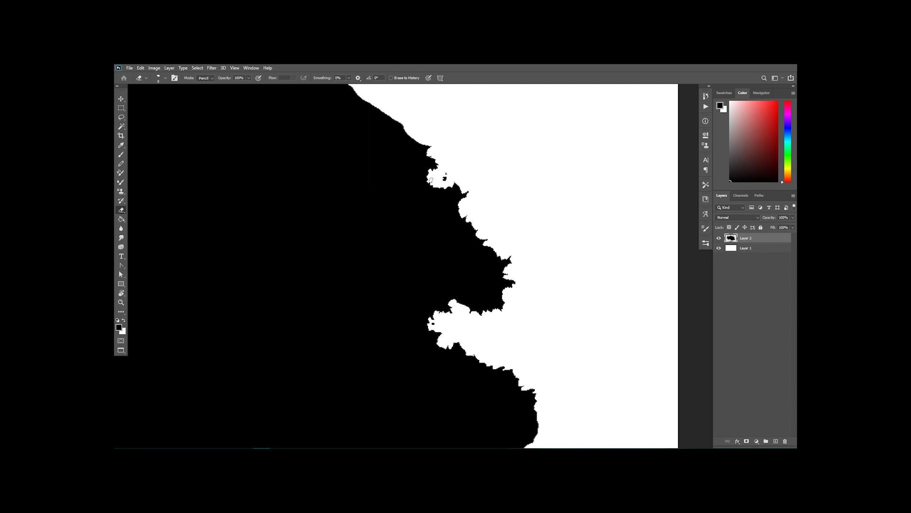
mouse_move(429, 186)
mouse_down()
mouse_move(424, 175)
mouse_move(421, 189)
mouse_up()
mouse_move(417, 174)
mouse_down()
mouse_move(416, 162)
mouse_move(399, 169)
mouse_up()
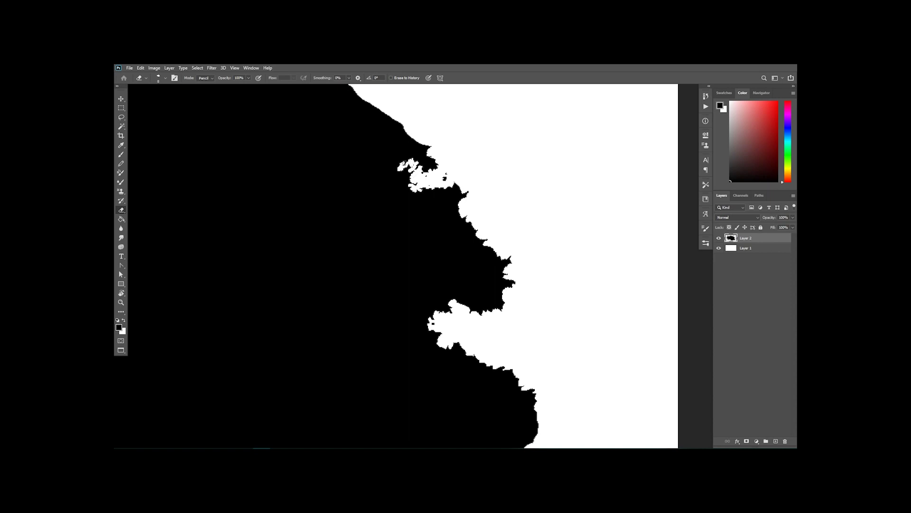
- Extend the small bay downward and nibble irregularities into the coastline just above and below it
drag(433, 192, 431, 201)
mouse_move(424, 143)
mouse_down()
mouse_move(389, 116)
mouse_move(433, 145)
mouse_move(428, 157)
mouse_up()
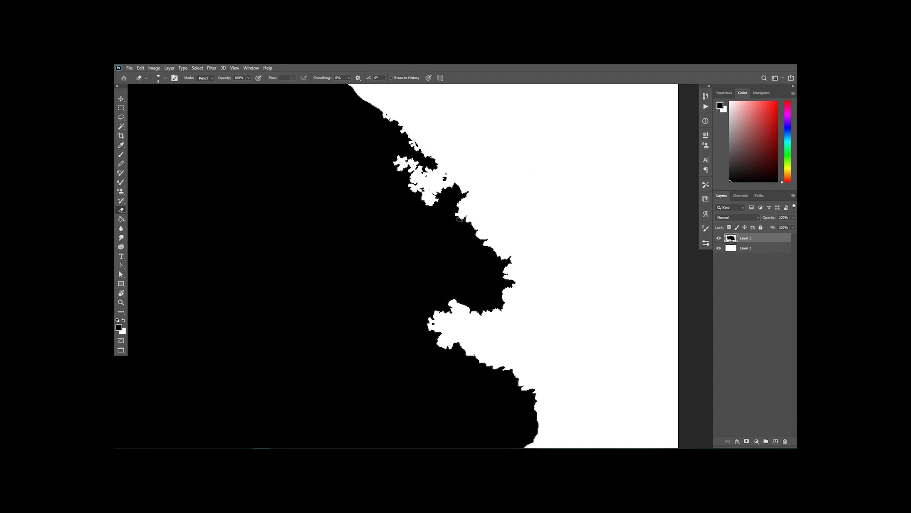
drag(453, 222, 458, 212)
- Roughen the upper-right coastline and erase a small ragged cove into it with the small eraser
key(ctrl+minus)
key(ctrl+minus)
key(ctrl+minus)
key(ctrl+plus)
key(ctrl+plus)
key(ctrl+plus)
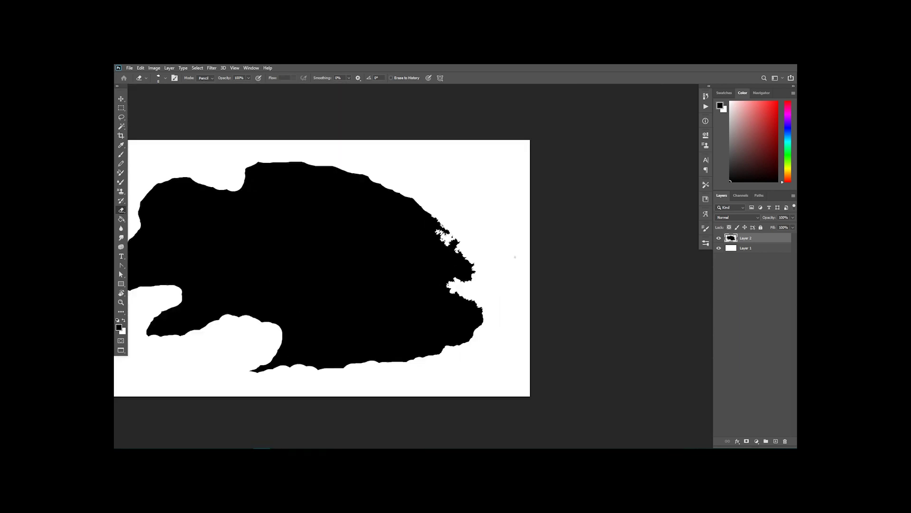
scroll(429, 175, up, 2)
scroll(428, 174, up, 2)
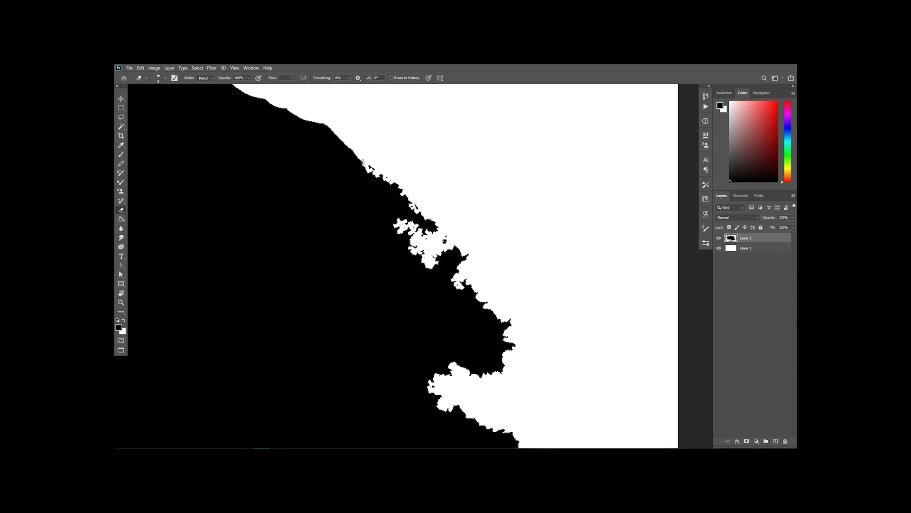
mouse_move(345, 141)
mouse_down()
mouse_move(314, 126)
mouse_move(337, 138)
mouse_move(336, 158)
mouse_up()
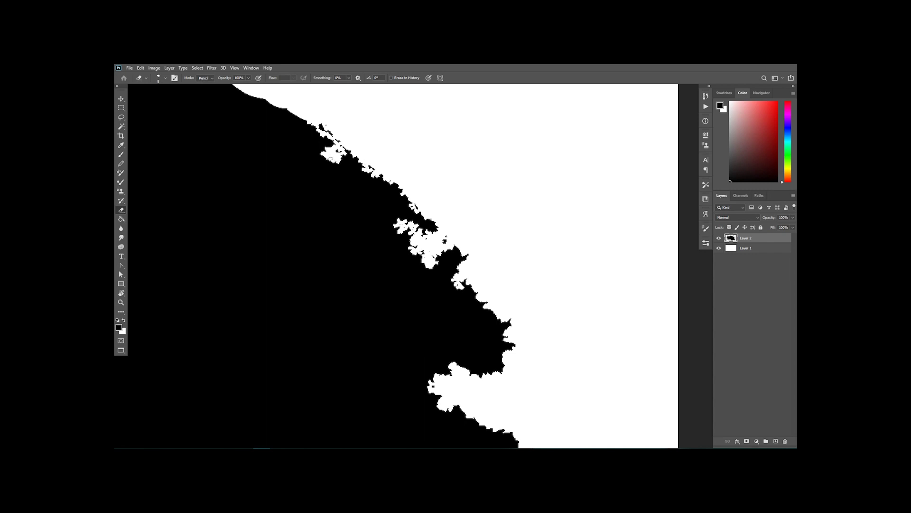
drag(308, 121, 289, 110)
- Enlarge the custom eraser and roughen the smooth coastline farther along the landmass's upper right
scroll(449, 120, down, 3)
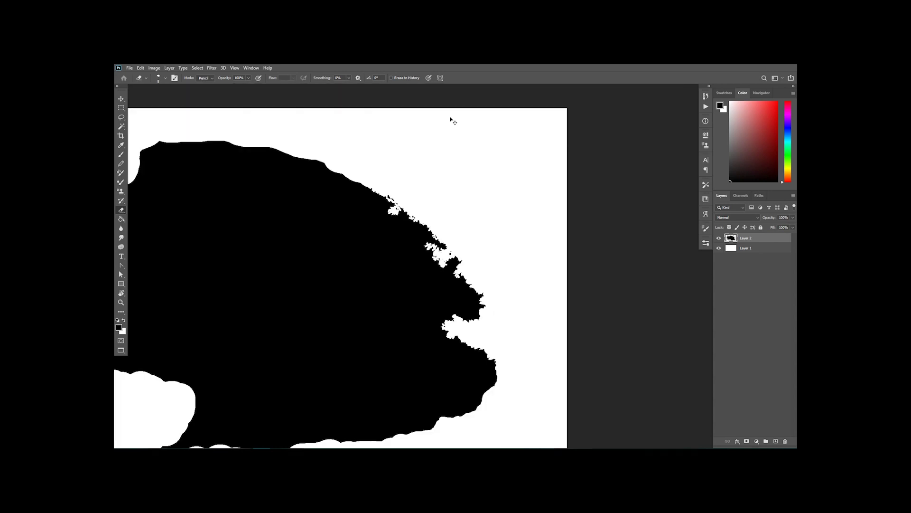
scroll(416, 196, up, 1)
key(bracketright)
key(bracketright)
key(bracketright)
click(342, 179)
mouse_move(331, 165)
mouse_down()
mouse_move(366, 179)
mouse_move(356, 181)
mouse_move(348, 163)
mouse_move(281, 154)
mouse_move(337, 159)
mouse_move(335, 167)
mouse_up()
- Shrink the eraser and carve a narrow, branching inlet into the newly roughened upper coast
key(bracketleft)
key(bracketleft)
key(bracketleft)
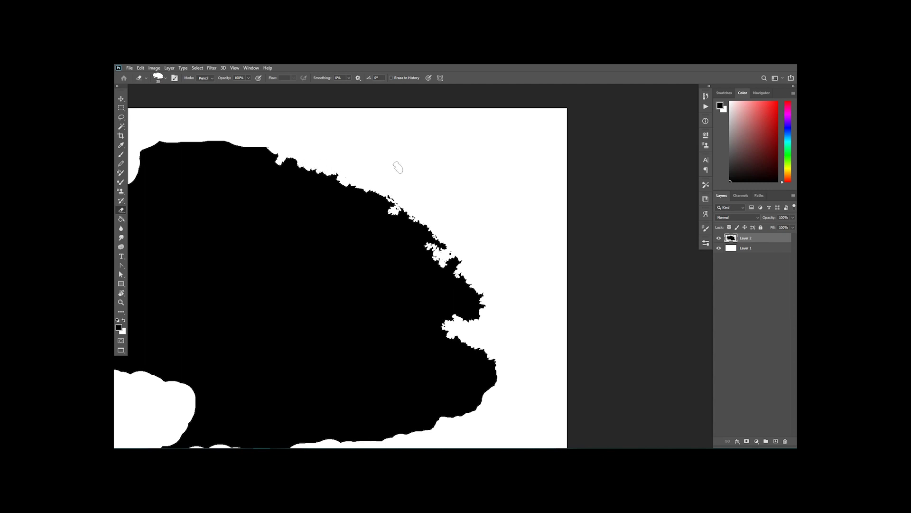
mouse_move(337, 177)
mouse_down()
mouse_move(348, 182)
mouse_move(335, 189)
mouse_up()
key(bracketleft)
scroll(331, 193, up, 5)
drag(328, 208, 334, 208)
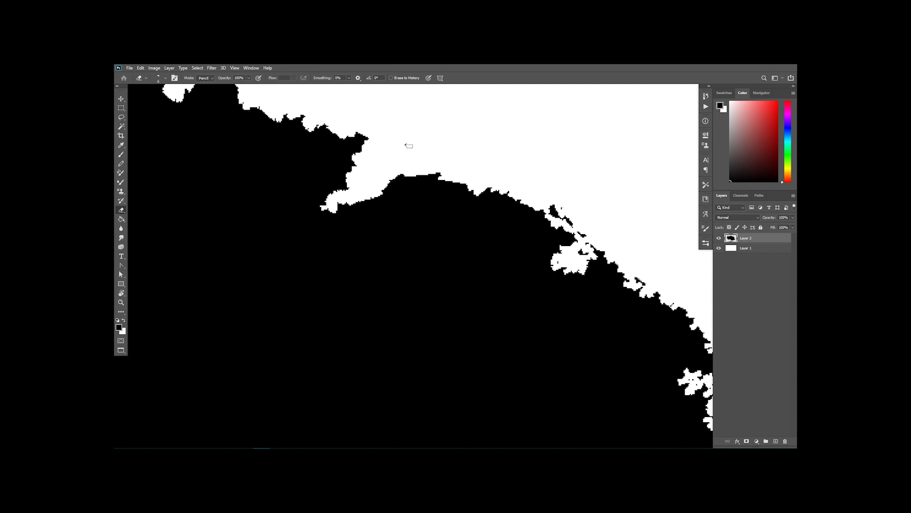
mouse_move(412, 176)
mouse_down()
mouse_move(374, 208)
mouse_move(365, 196)
mouse_move(348, 206)
mouse_move(329, 203)
mouse_move(348, 203)
mouse_move(337, 187)
mouse_move(328, 191)
mouse_move(337, 165)
mouse_move(326, 153)
mouse_move(292, 164)
mouse_move(311, 149)
mouse_move(332, 154)
mouse_up()
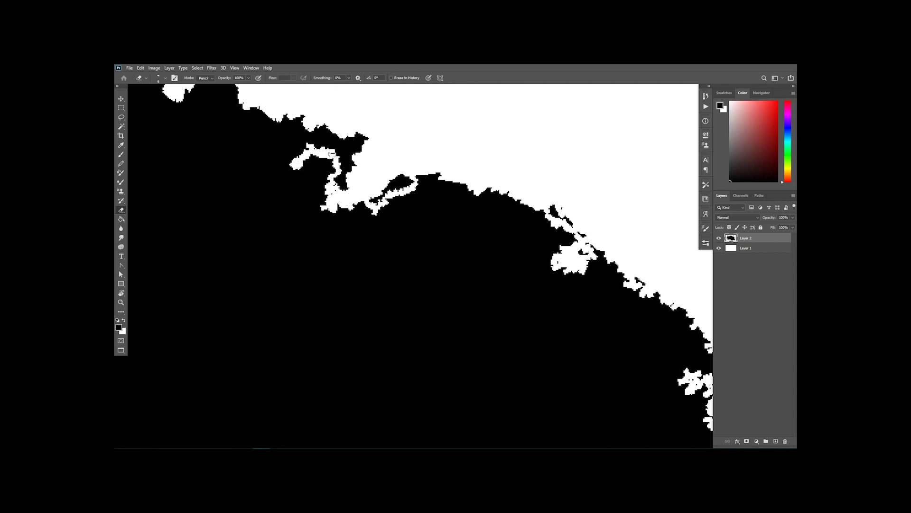
- Erase a rounded ragged cove and a jagged shoreline along the top coast, left of the branching inlet
scroll(332, 154, down, 6)
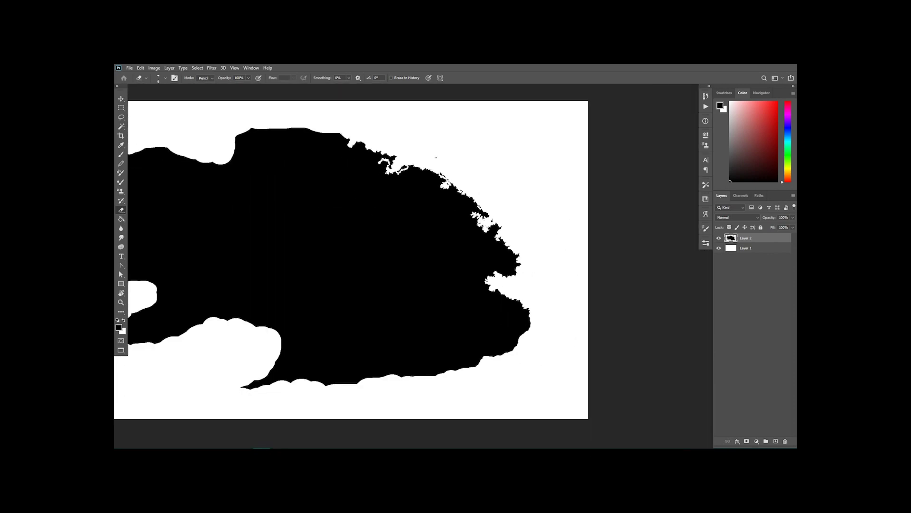
scroll(458, 173, down, 3)
scroll(520, 247, up, 2)
scroll(509, 234, down, 2)
scroll(370, 122, up, 1)
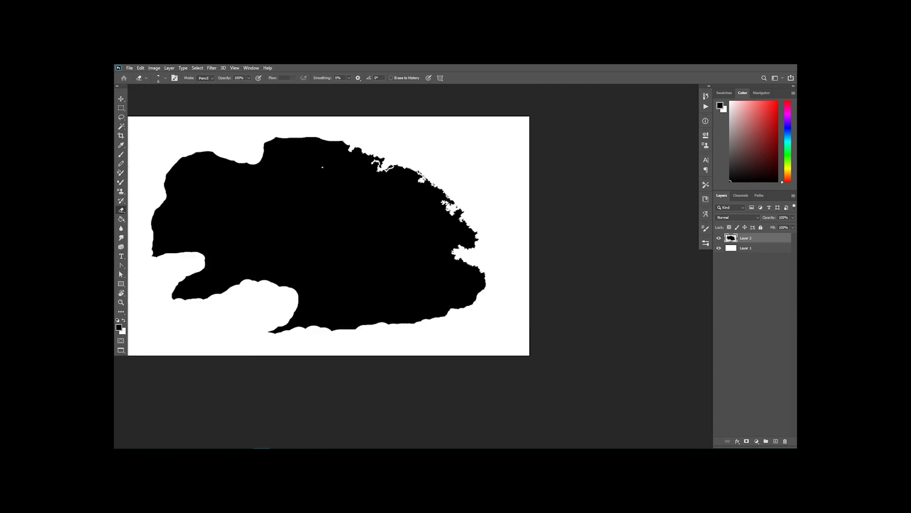
scroll(323, 167, up, 2)
scroll(371, 125, up, 2)
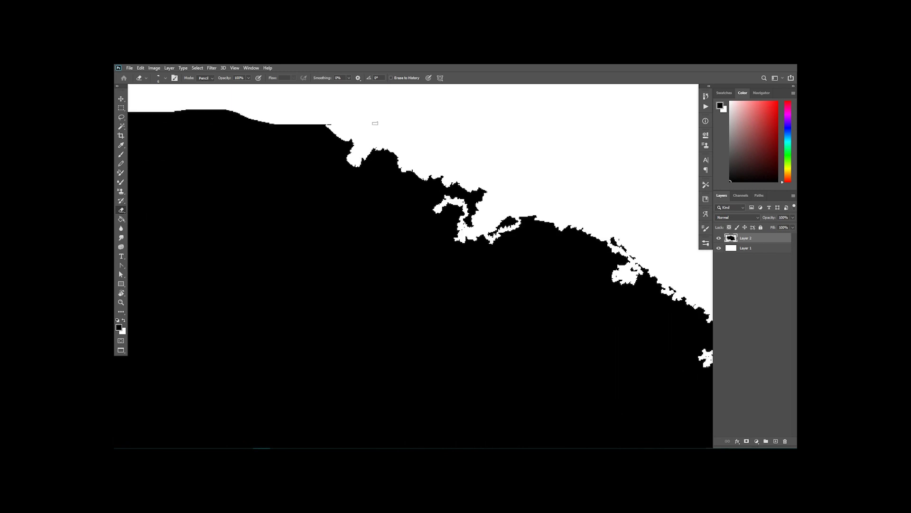
mouse_move(324, 125)
mouse_down()
mouse_move(278, 124)
mouse_move(324, 125)
mouse_move(232, 116)
mouse_move(287, 128)
mouse_move(275, 127)
mouse_move(324, 121)
mouse_move(279, 127)
mouse_move(284, 143)
mouse_move(303, 146)
mouse_move(274, 146)
mouse_up()
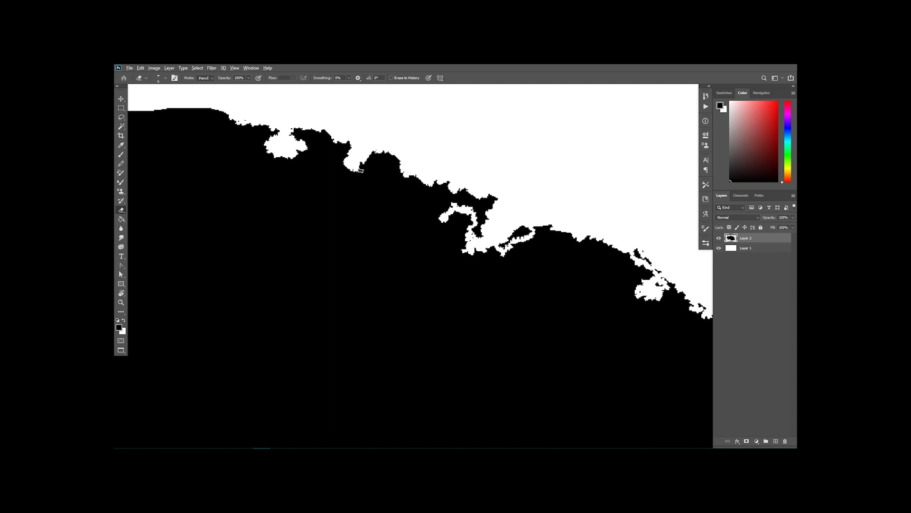
- Widen and roughen the head of the right-hand inlet with the small eraser
scroll(360, 169, down, 4)
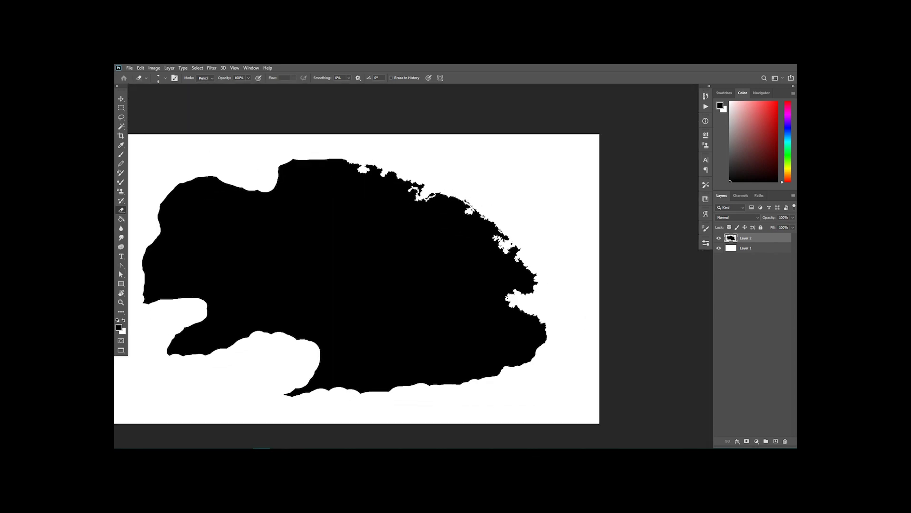
scroll(524, 264, down, 2)
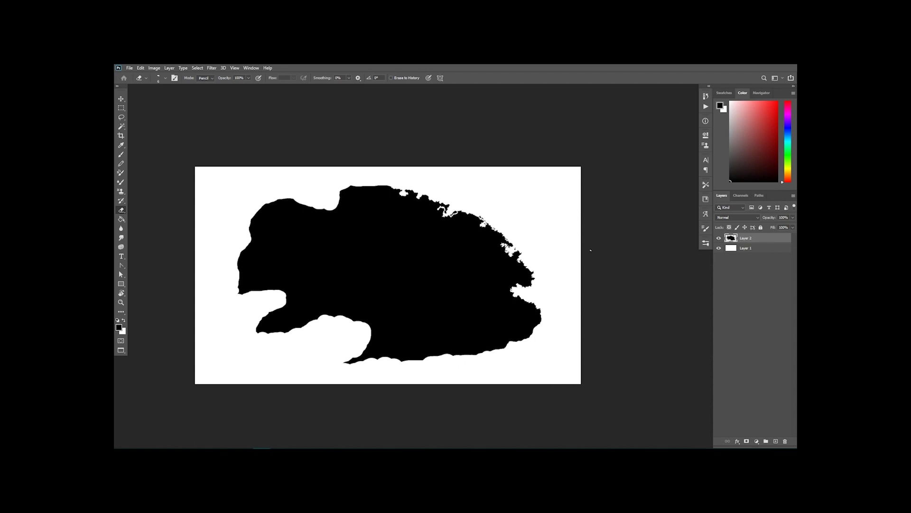
scroll(546, 298, up, 5)
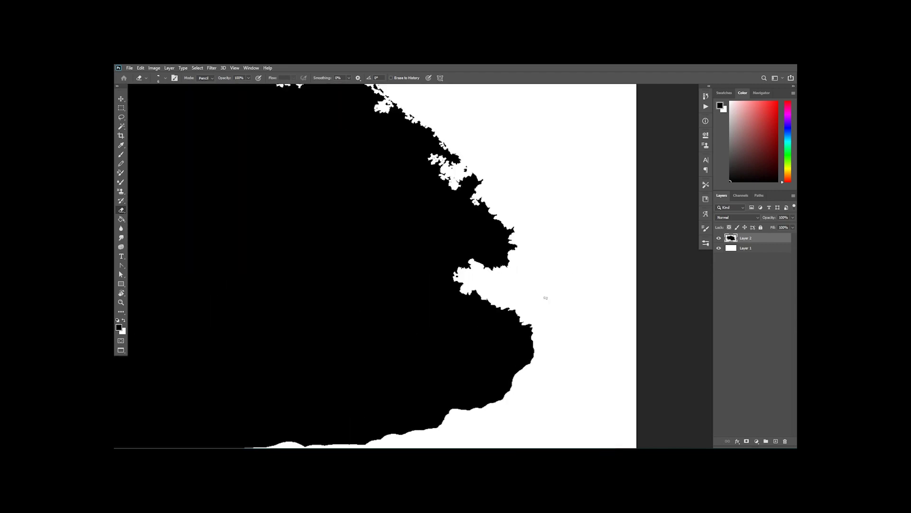
mouse_move(394, 276)
mouse_down()
mouse_move(387, 285)
mouse_move(400, 269)
mouse_move(382, 286)
mouse_up()
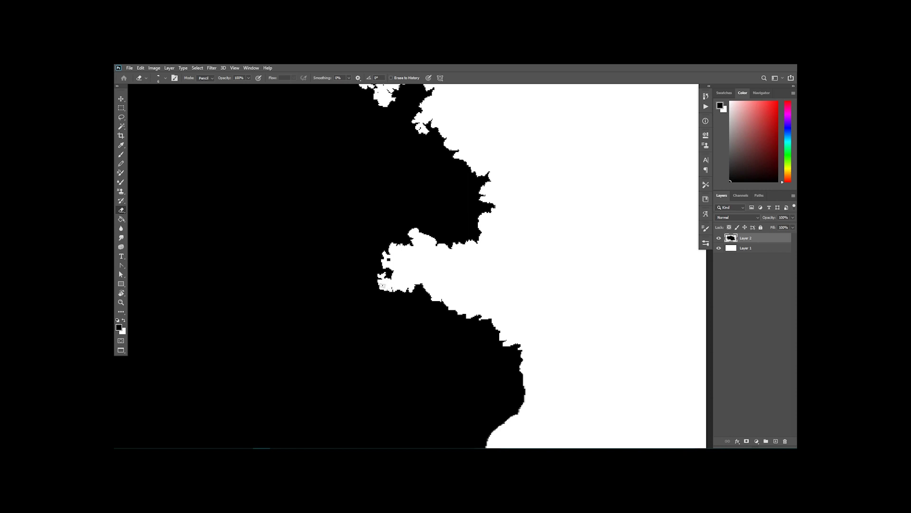
- Enlarge the eraser and roughen the landmass's flat top edge and the steep corner at its left end
scroll(501, 275, down, 6)
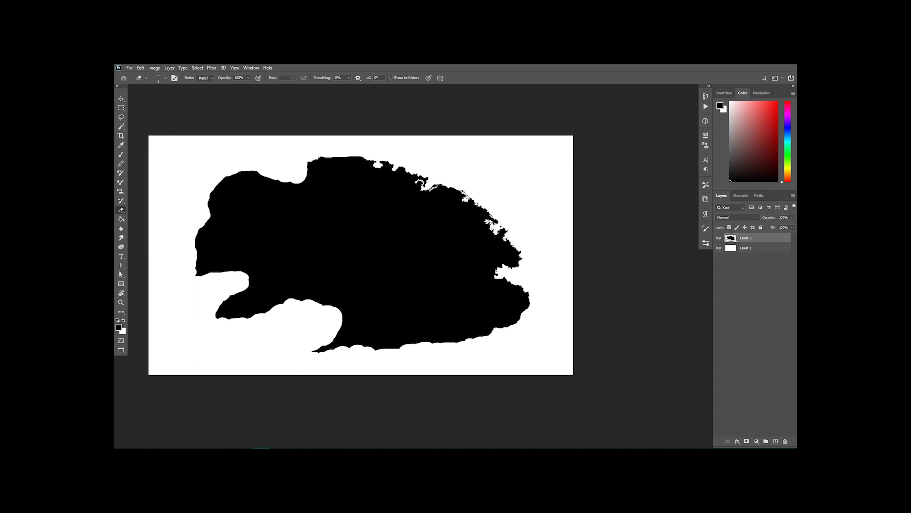
scroll(303, 157, up, 3)
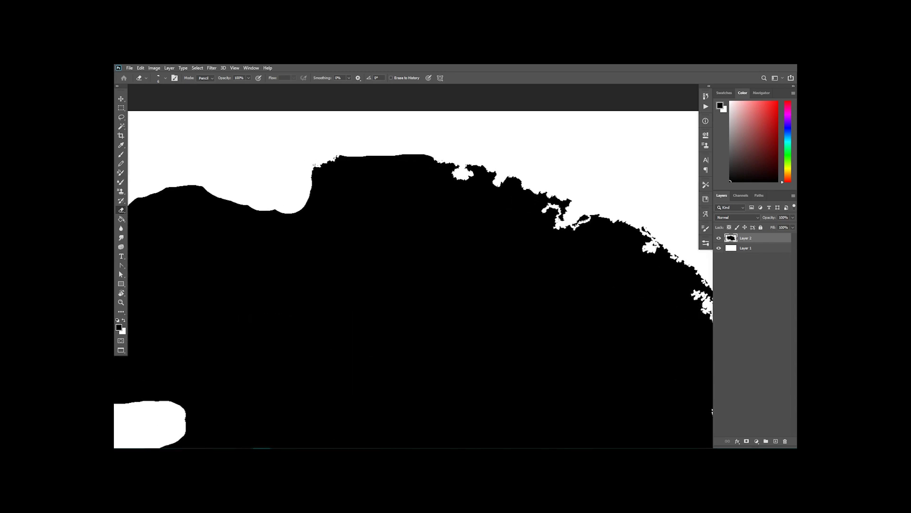
key(bracketright)
key(bracketright)
key(bracketright)
mouse_move(309, 165)
mouse_down()
mouse_move(304, 197)
mouse_move(330, 175)
mouse_up()
mouse_move(373, 151)
mouse_down()
mouse_move(365, 153)
mouse_move(406, 152)
mouse_move(348, 151)
mouse_move(366, 160)
mouse_up()
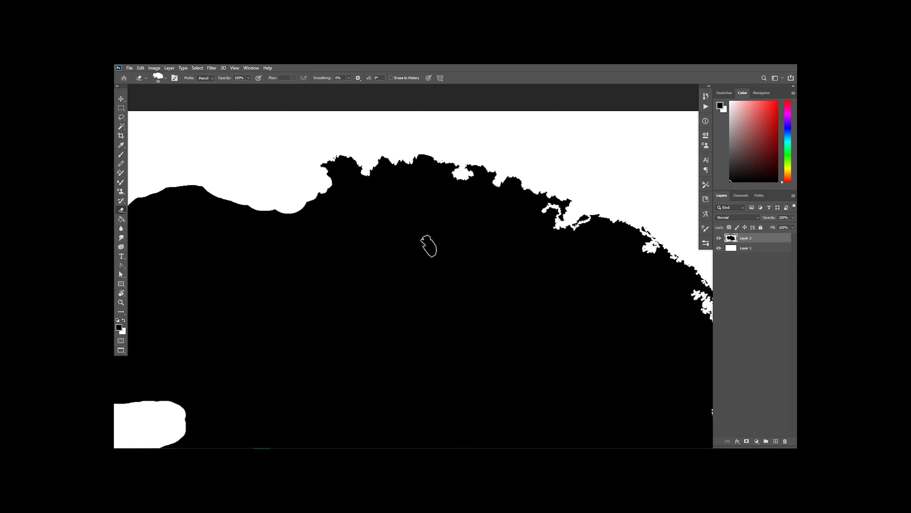
- Nibble irregularities into the landmass's left coast and the right edge of the large lower bay
scroll(427, 241, down, 3)
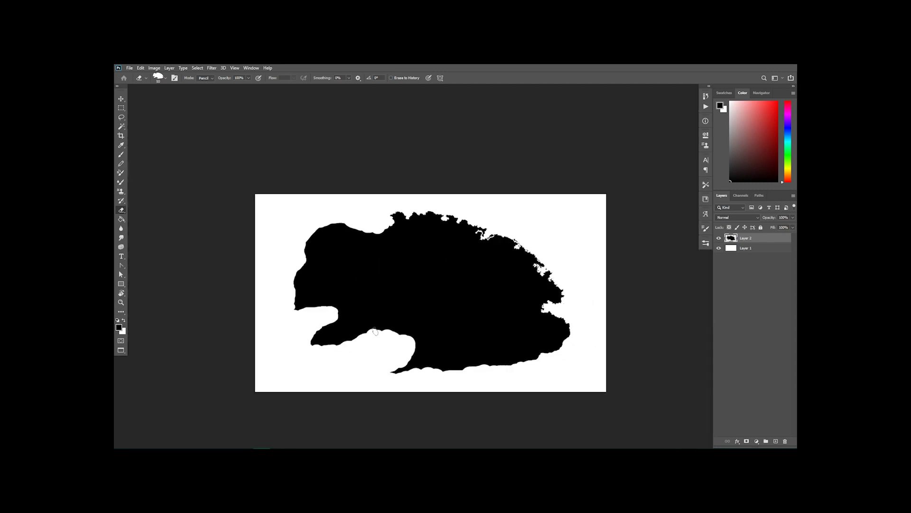
drag(295, 288, 298, 275)
drag(415, 339, 412, 348)
- Define the roughened landmass as a new brush preset named TutorialEraser2
click(129, 68)
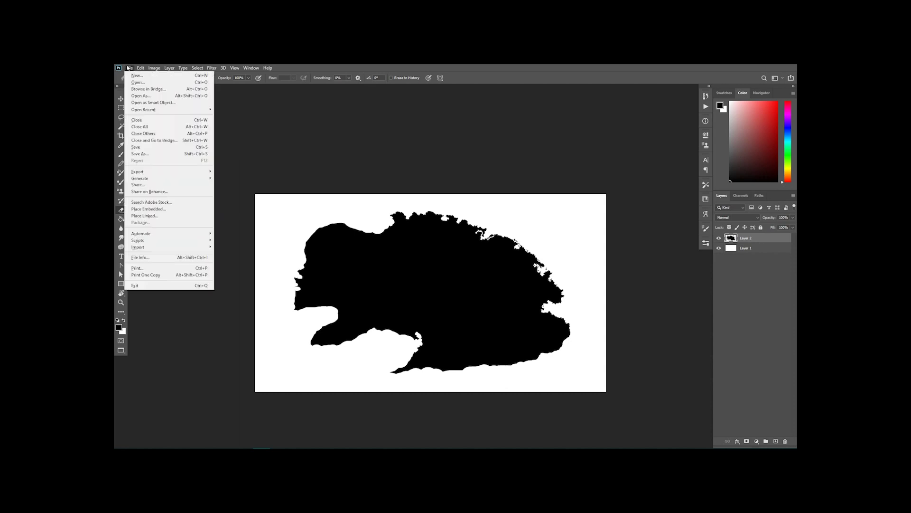
mouse_move(141, 69)
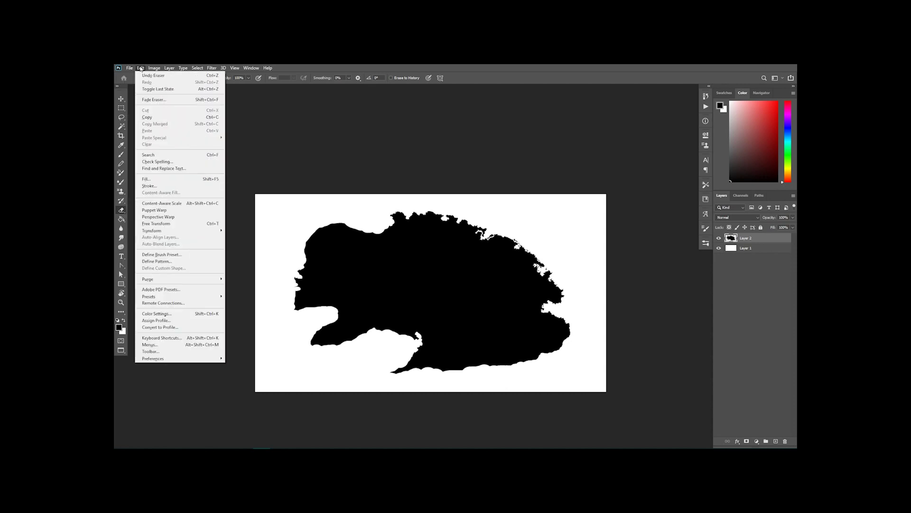
click(162, 254)
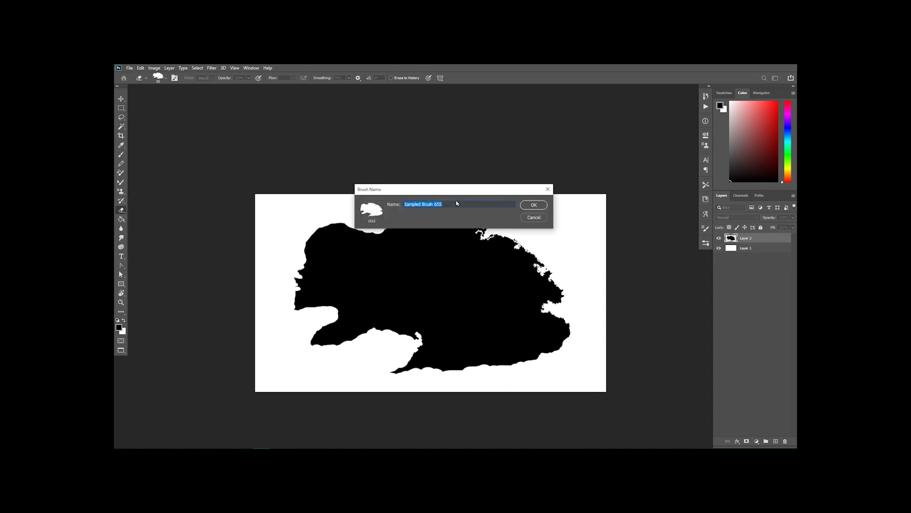
text(TutorialEraser2)
key(Return)
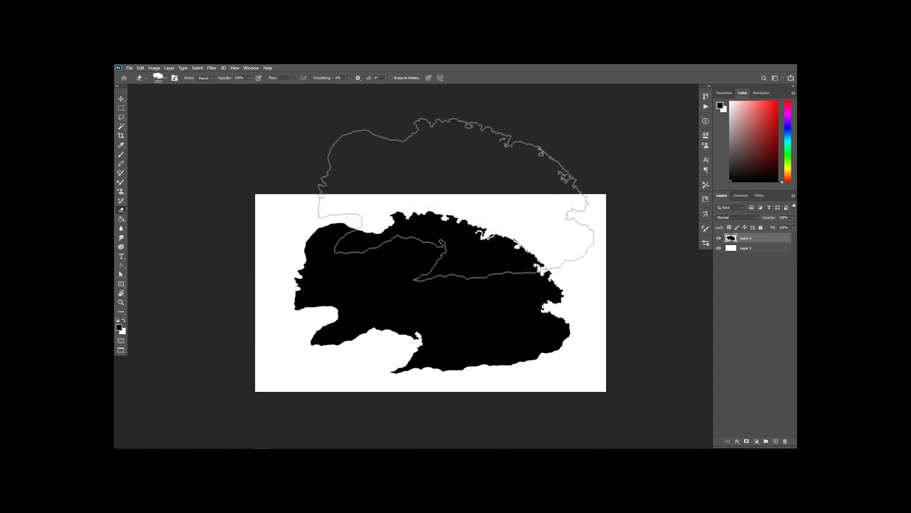
- Shrink the new landmass-shaped eraser considerably and bite a rough bay into the landmass's left coast
key(bracketleft)
key(bracketleft)
key(bracketleft)
key(bracketleft)
key(bracketleft)
key(bracketleft)
key(bracketleft)
key(bracketleft)
key(bracketleft)
key(bracketleft)
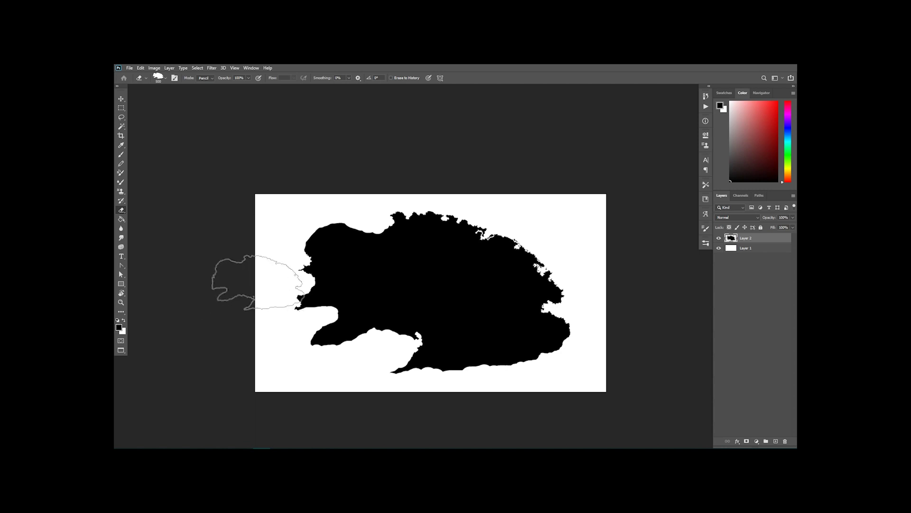
- Shrink the new eraser further and roughen the lower-left shore and the rounded upper-left coast
key(bracketleft)
key(bracketleft)
key(bracketleft)
key(bracketleft)
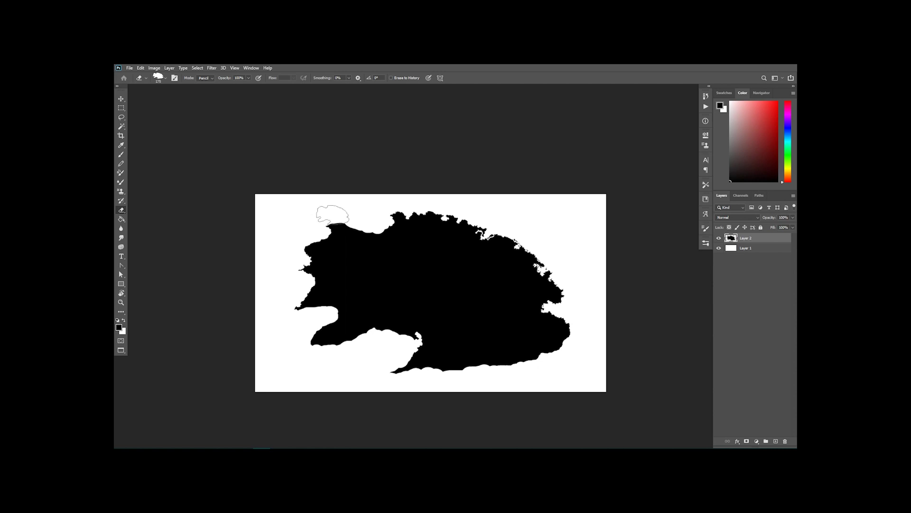
key(bracketleft)
- Enable Shape Dynamics in the eraser's brush settings and set the brush tip spacing to 167%
click(705, 214)
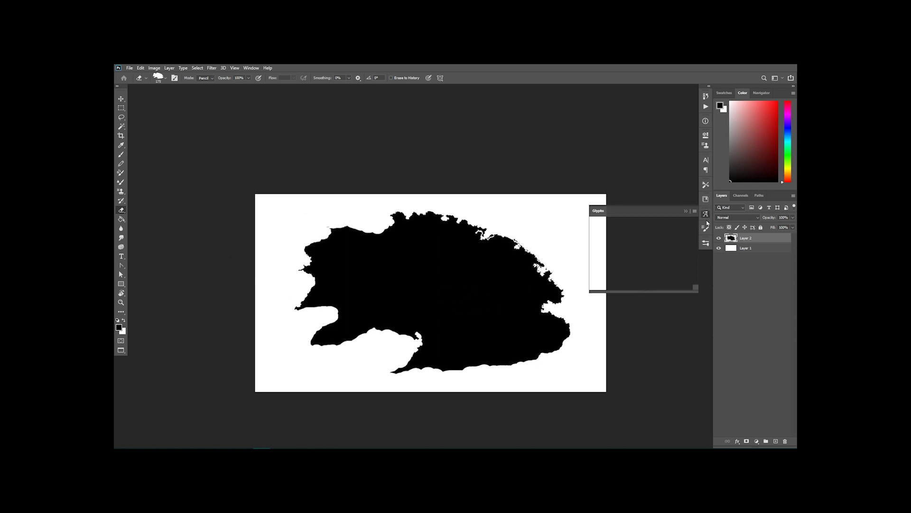
click(706, 228)
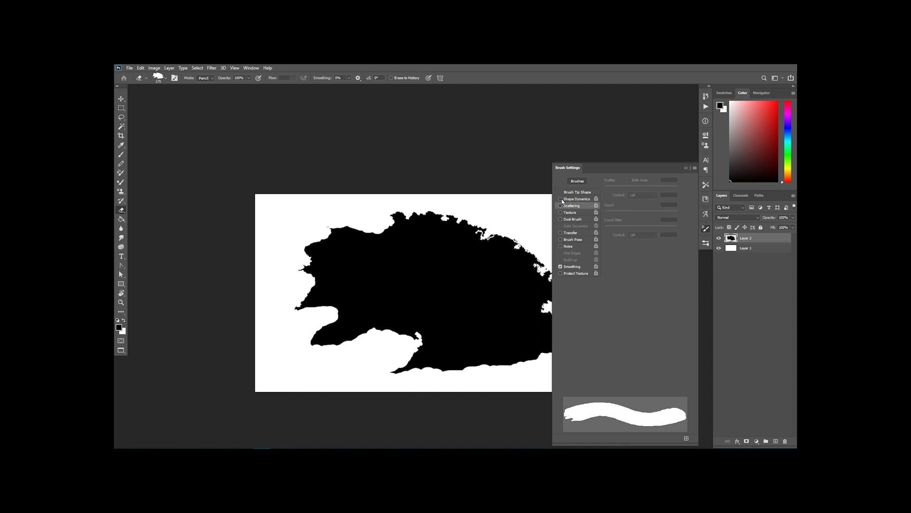
click(576, 192)
drag(610, 380, 650, 382)
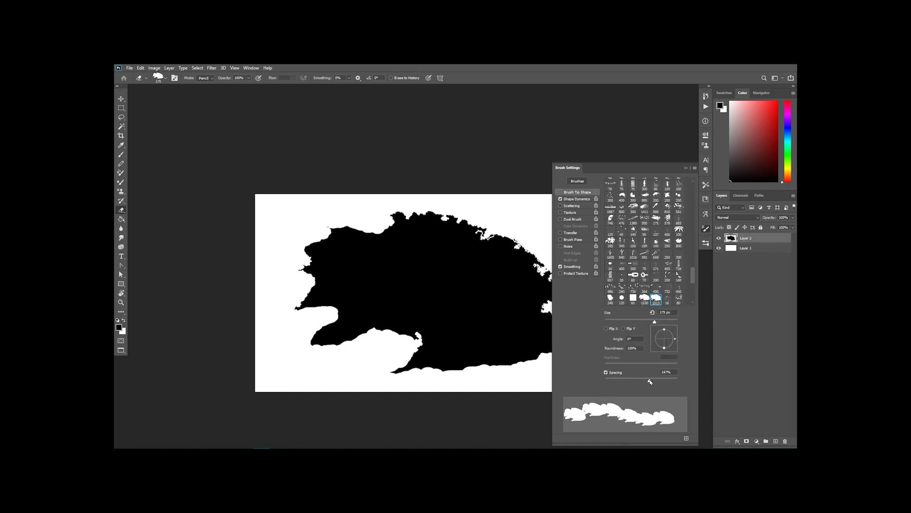
- Enable Scattering with a slight scatter amount and set the brush's Size Jitter to 43%
click(583, 208)
drag(605, 189, 613, 194)
click(576, 201)
drag(605, 189, 636, 188)
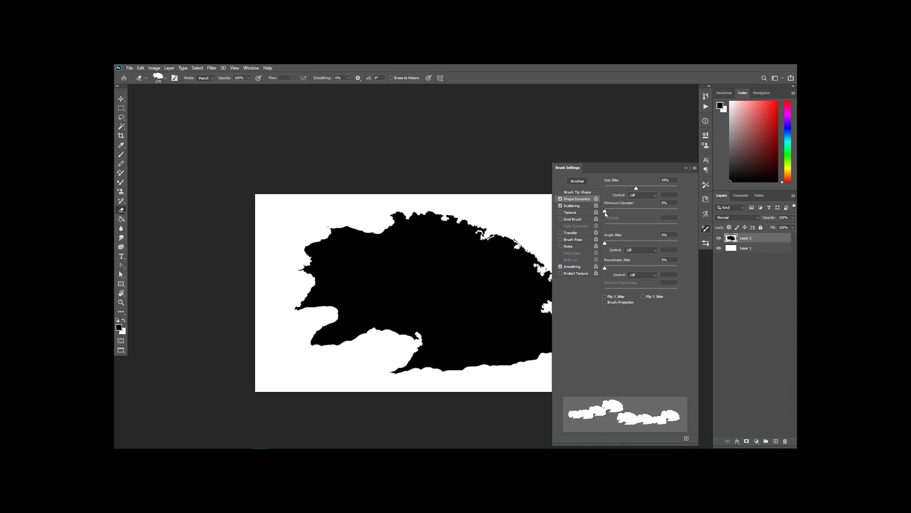
- Set the eraser brush's Angle Jitter to about 23% and its tip spacing to 104%
drag(606, 244, 623, 246)
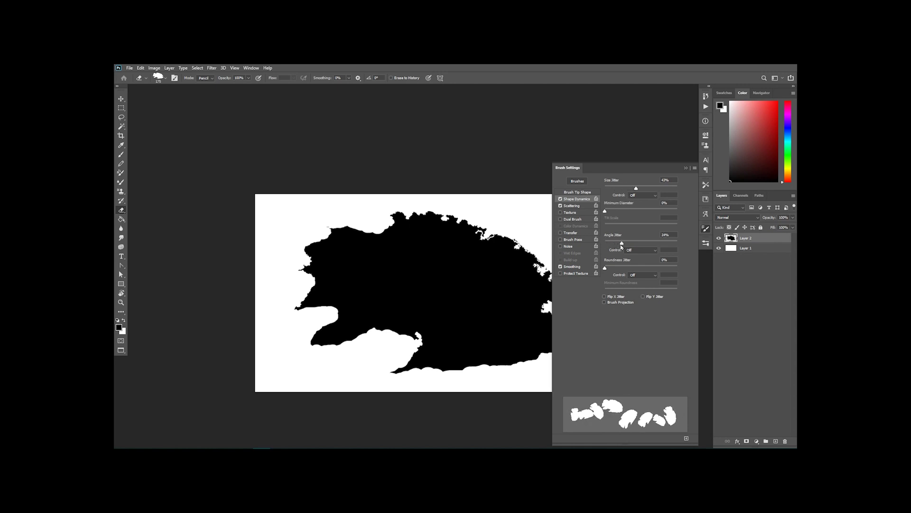
click(583, 193)
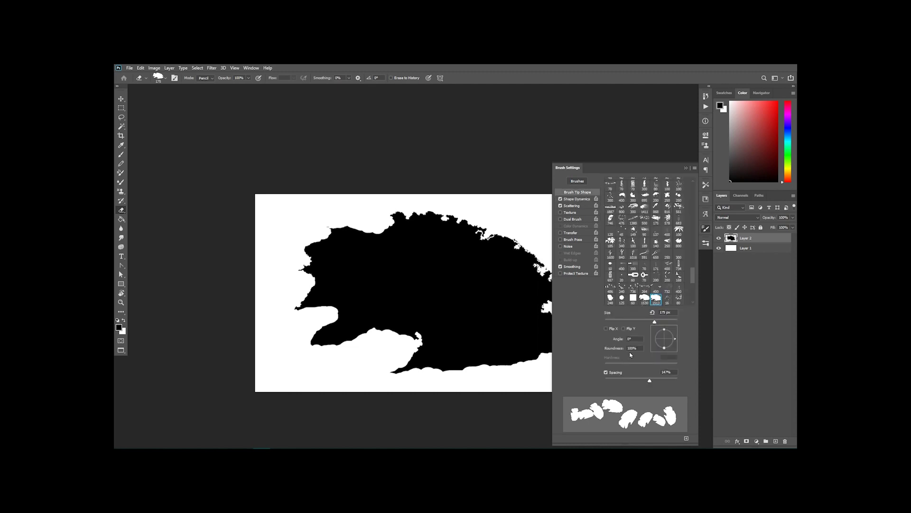
drag(649, 382, 641, 379)
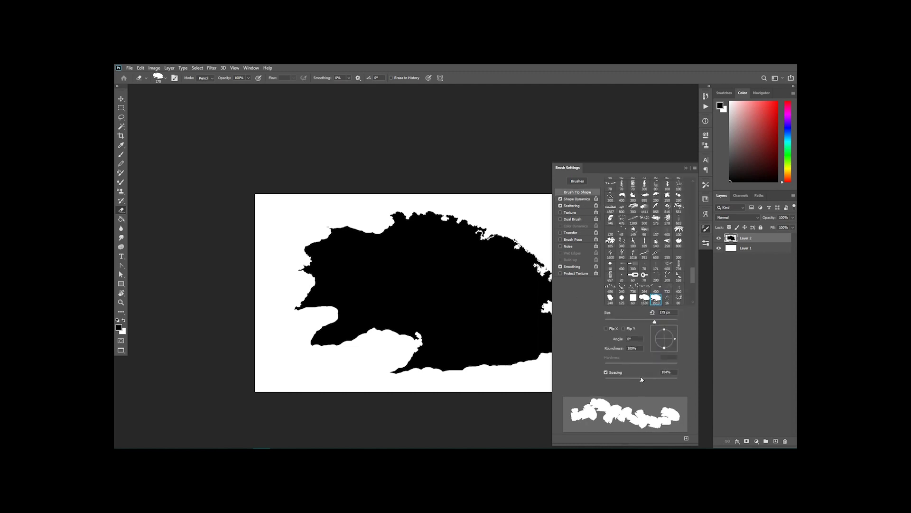
click(706, 228)
- Shrink the jittered eraser and roughen the landmass's smooth upper-left coast
key(bracketleft)
key(bracketleft)
key(bracketleft)
key(bracketleft)
mouse_move(338, 230)
mouse_down()
mouse_move(367, 228)
mouse_move(349, 221)
mouse_move(388, 230)
mouse_move(321, 233)
mouse_move(389, 221)
mouse_up()
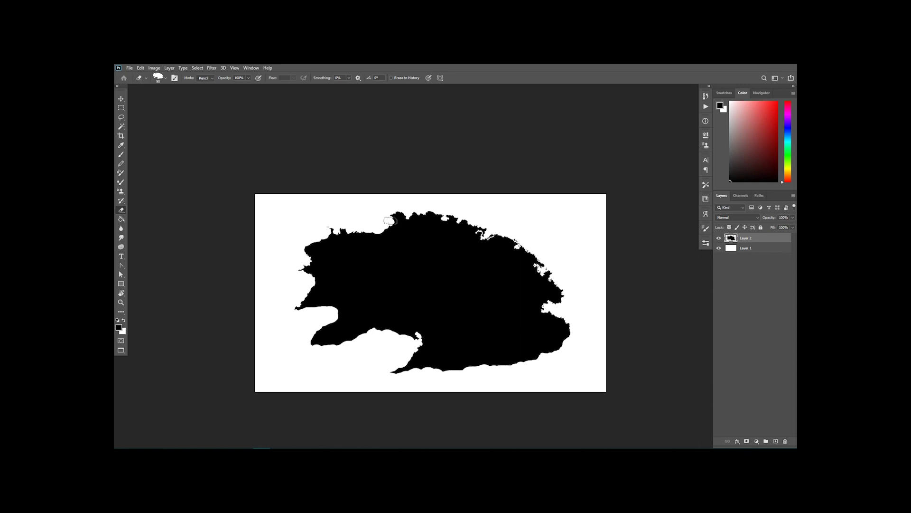
scroll(387, 221, up, 2)
mouse_move(351, 234)
mouse_down()
mouse_move(386, 227)
mouse_move(370, 234)
mouse_up()
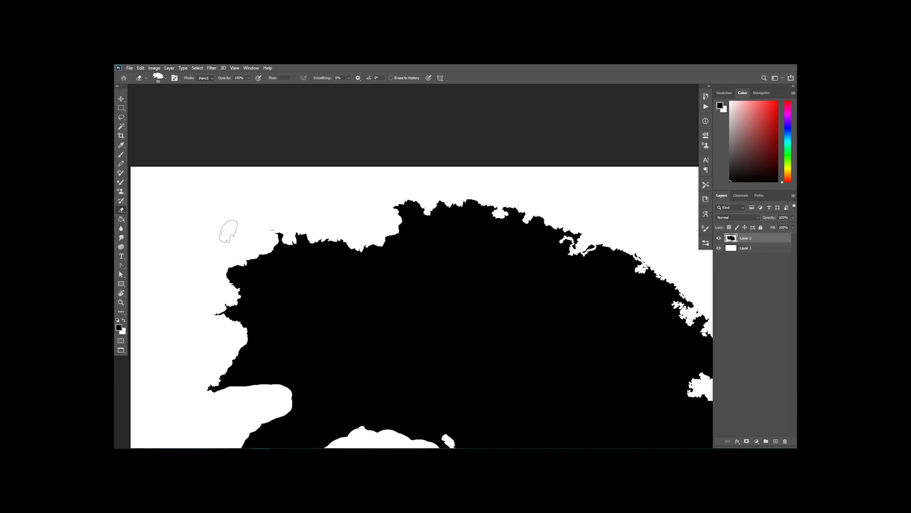
- Roughen the edges of the small western bay and the upper shore of the large southern bay
scroll(228, 231, down, 1)
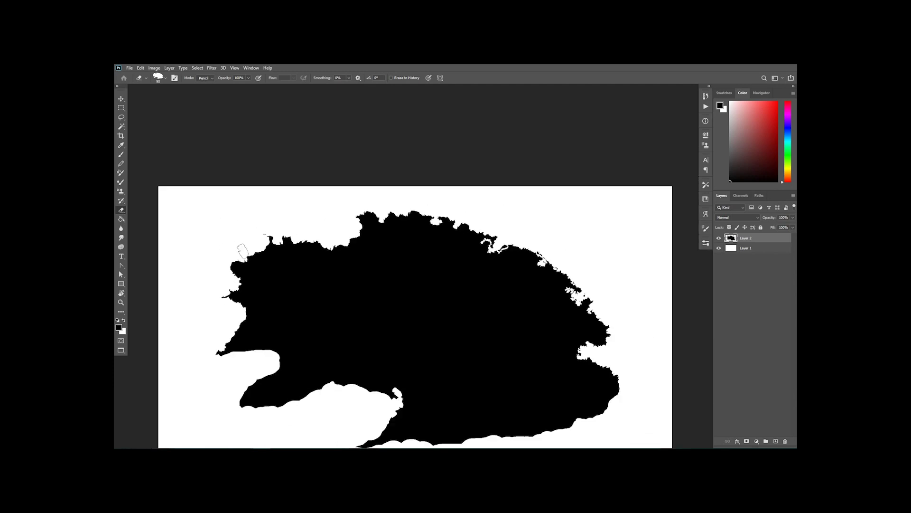
mouse_move(247, 375)
mouse_down()
mouse_move(267, 382)
mouse_move(252, 377)
mouse_move(252, 387)
mouse_move(274, 351)
mouse_move(240, 348)
mouse_move(248, 361)
mouse_up()
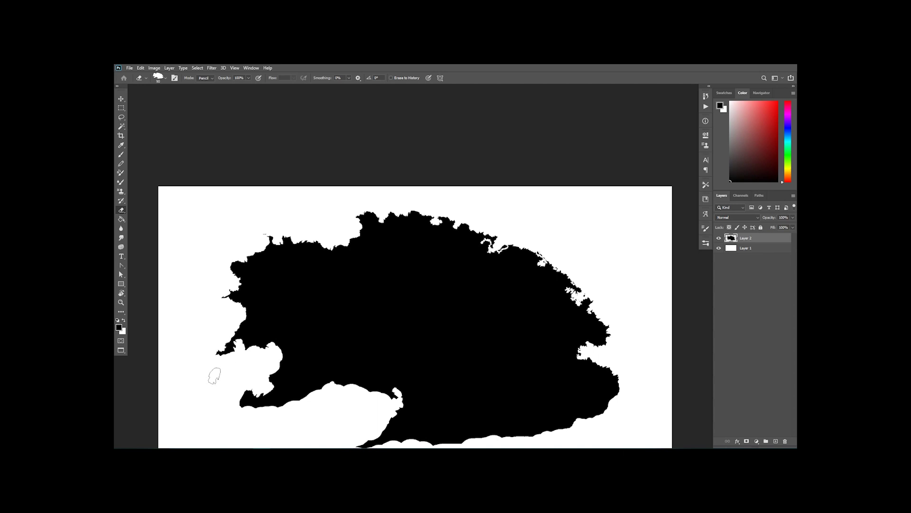
scroll(214, 376, down, 2)
drag(274, 388, 308, 386)
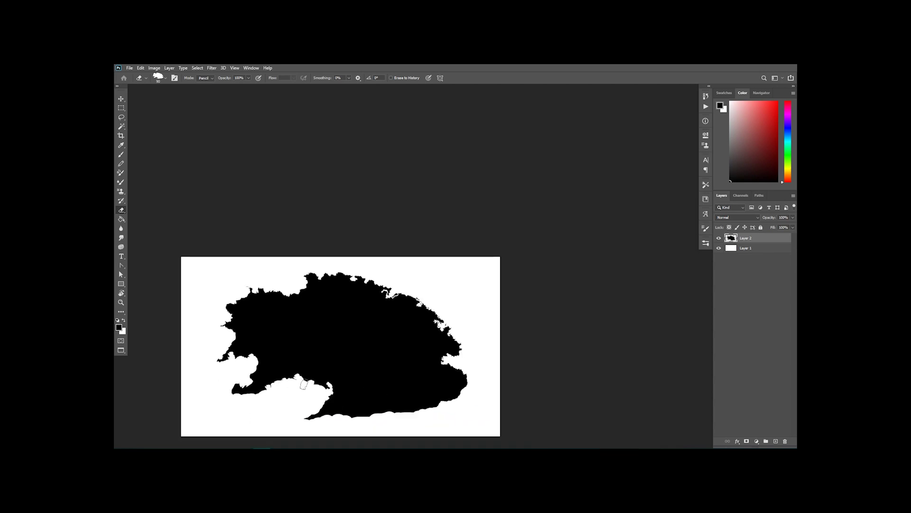
- Roughen the long southern coast up to the landmass's southeastern corner
drag(346, 420, 454, 400)
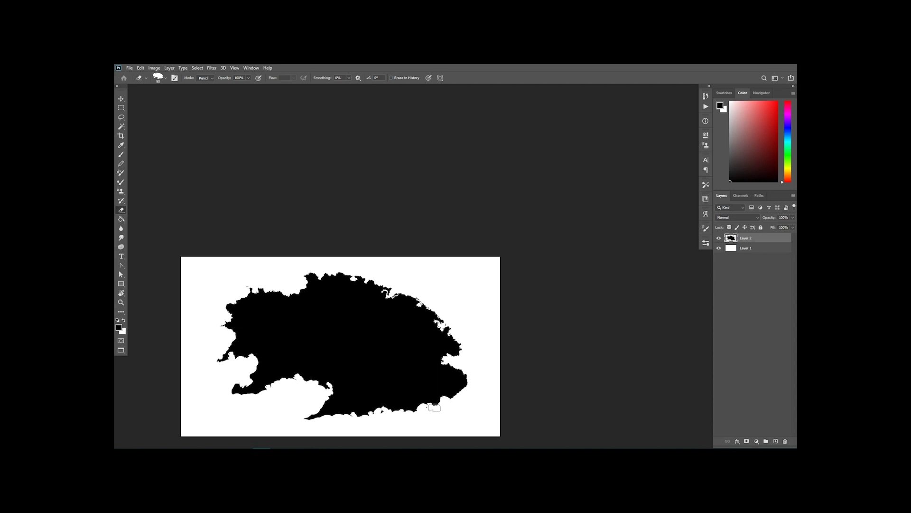
scroll(429, 403, up, 4)
scroll(442, 404, up, 2)
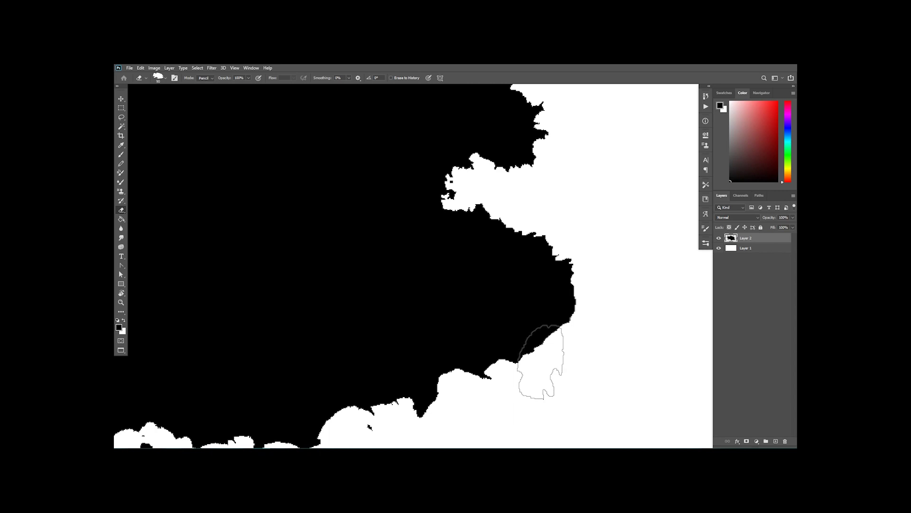
drag(543, 359, 539, 372)
- Shrink the eraser strongly and carve a thin, ragged inlet westward into the southeastern corner of the landmass
key(bracketleft)
key(bracketleft)
key(bracketleft)
key(bracketleft)
key(bracketleft)
key(bracketleft)
key(bracketleft)
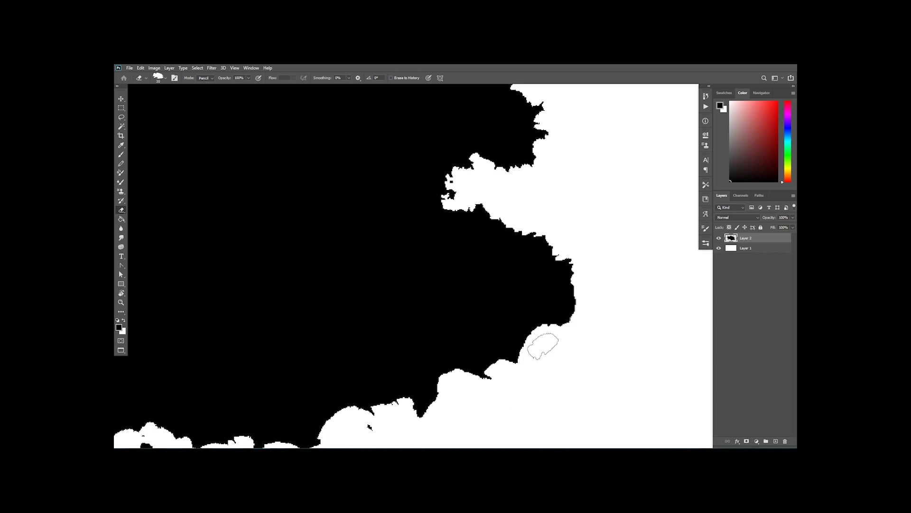
key(bracketleft)
mouse_move(522, 337)
mouse_down()
mouse_move(518, 311)
mouse_move(506, 320)
mouse_move(503, 304)
mouse_move(519, 296)
mouse_move(539, 306)
mouse_move(528, 312)
mouse_move(542, 310)
mouse_move(507, 346)
mouse_move(480, 317)
mouse_move(451, 321)
mouse_move(454, 303)
mouse_move(445, 299)
mouse_move(385, 312)
mouse_up()
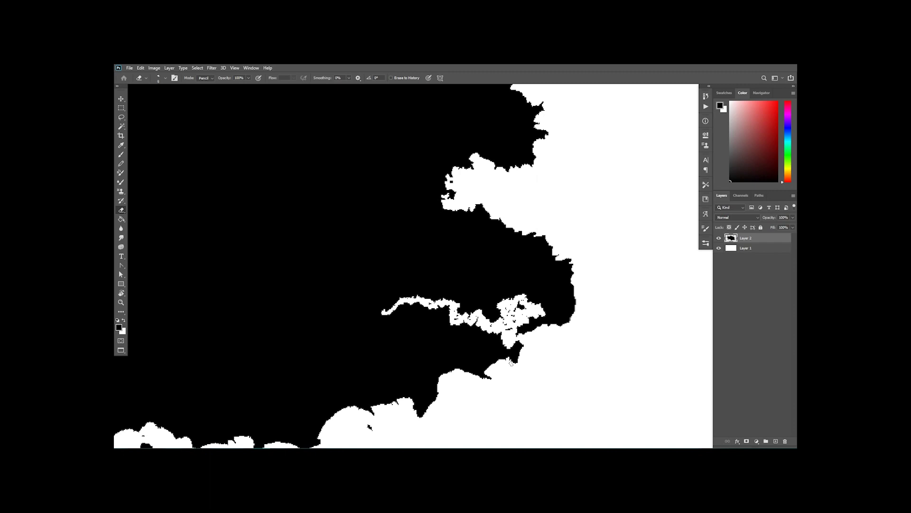
- Enlarge the eraser slightly and break up the smooth shore southwest of the new inlet
key(bracketright)
mouse_move(513, 361)
mouse_down()
mouse_move(485, 362)
mouse_move(477, 380)
mouse_move(486, 365)
mouse_move(482, 376)
mouse_move(483, 366)
mouse_move(491, 379)
mouse_move(489, 360)
mouse_move(449, 379)
mouse_move(447, 371)
mouse_move(439, 391)
mouse_move(455, 372)
mouse_up()
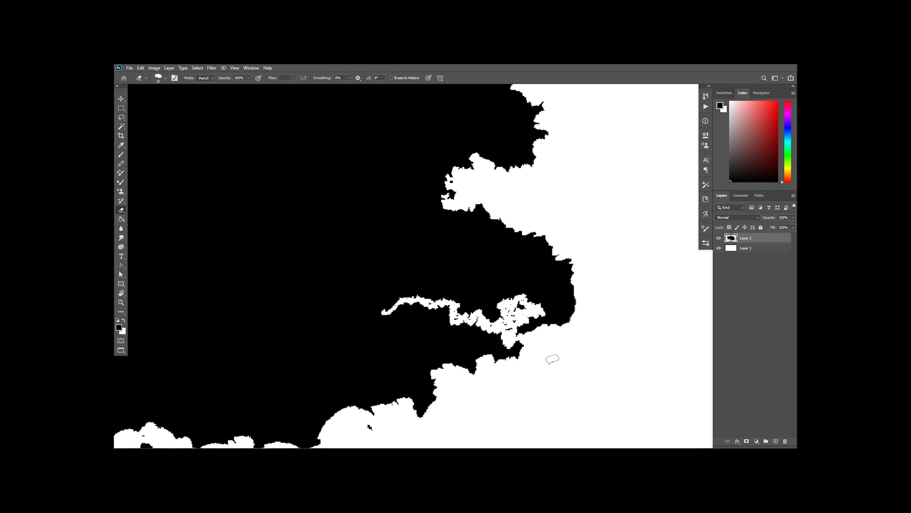
key(ctrl+minus)
drag(402, 332, 397, 339)
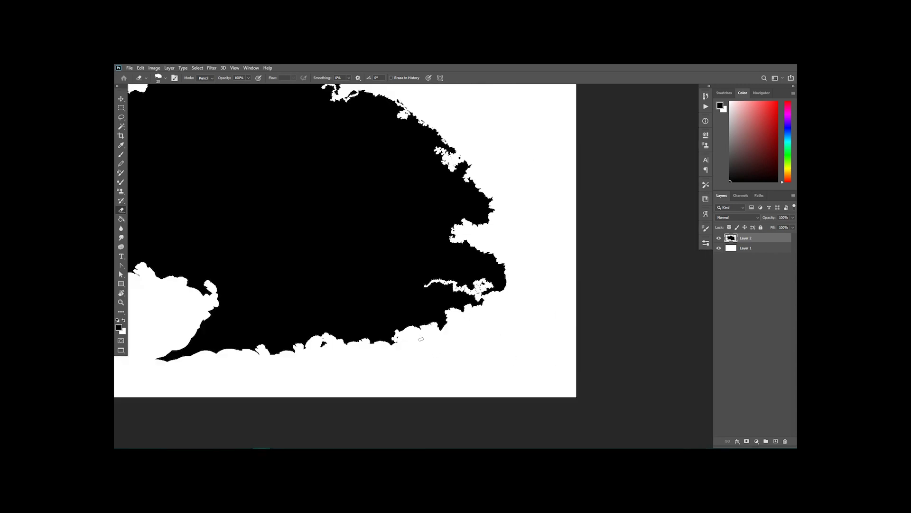
drag(398, 345, 376, 345)
key(ctrl+minus)
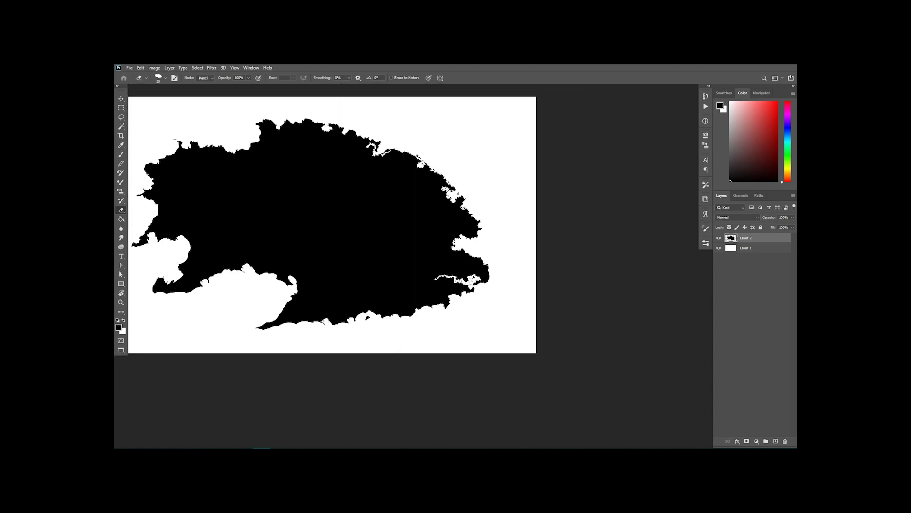
- Adjust the eraser to a medium size and roughen the lower edge of the pointed southern peninsula
key(bracketright)
key(bracketright)
key(bracketright)
key(bracketright)
key(bracketright)
key(bracketright)
key(bracketright)
key(bracketright)
key(bracketright)
key(bracketright)
drag(303, 330, 297, 336)
key(bracketleft)
key(bracketleft)
key(bracketleft)
key(bracketleft)
key(bracketleft)
key(bracketleft)
drag(285, 320, 263, 332)
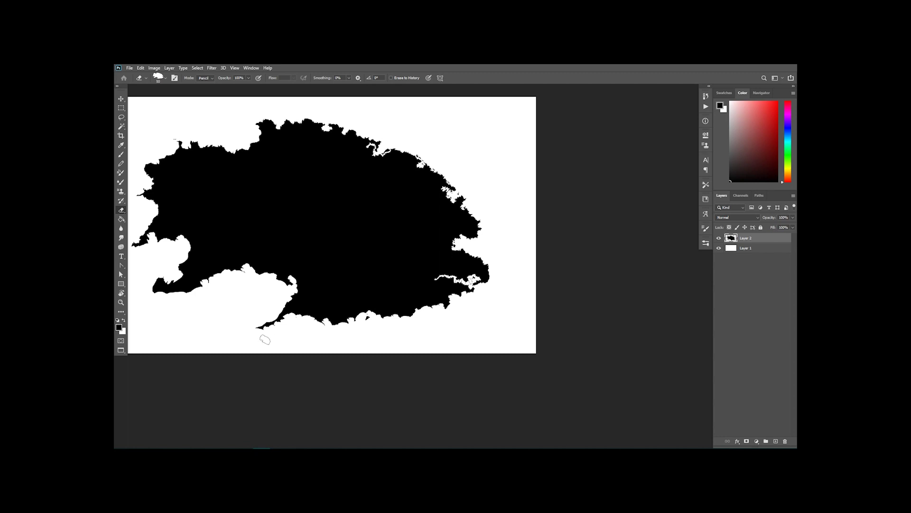
- Shrink the eraser to a fine size and roughen the upper edge of the pointed southern peninsula
scroll(243, 314, up, 1)
scroll(243, 314, up, 2)
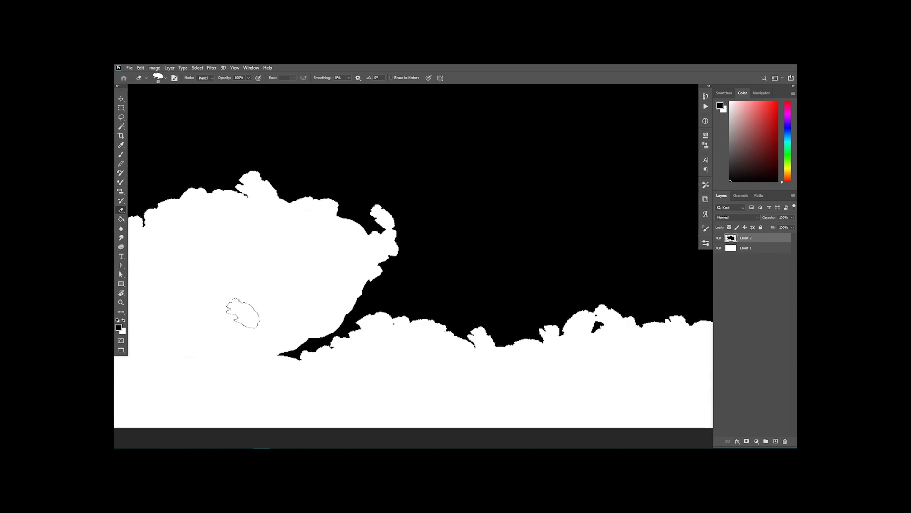
key(bracketleft)
key(bracketleft)
key(bracketleft)
key(bracketleft)
key(bracketleft)
key(bracketleft)
key(bracketleft)
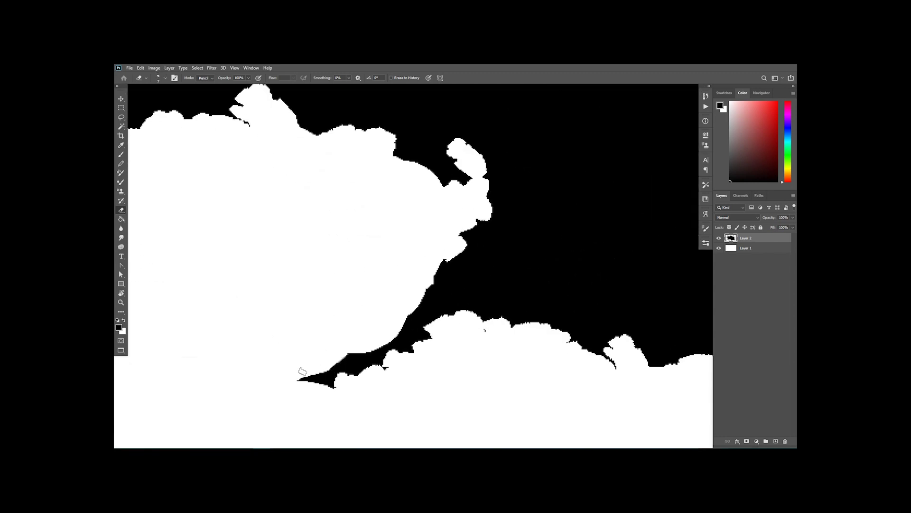
mouse_move(313, 370)
mouse_down()
mouse_move(388, 335)
mouse_move(407, 309)
mouse_move(370, 346)
mouse_move(386, 341)
mouse_move(425, 296)
mouse_up()
drag(358, 349, 362, 349)
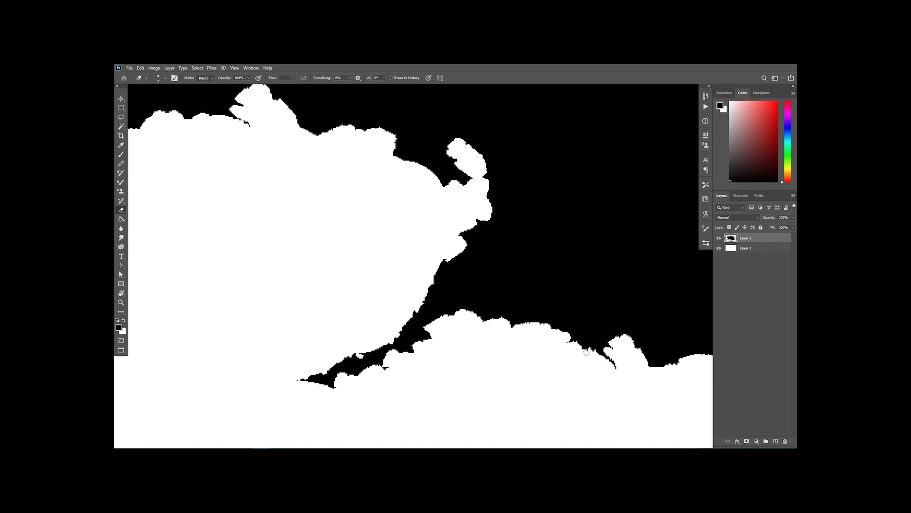
- Add fine, ragged detail to the eastern end and upper-right shore of the large southern bay
mouse_move(468, 221)
mouse_down()
mouse_move(464, 241)
mouse_move(434, 262)
mouse_move(473, 239)
mouse_move(460, 227)
mouse_move(493, 218)
mouse_move(488, 178)
mouse_move(443, 186)
mouse_move(474, 177)
mouse_move(443, 183)
mouse_move(428, 170)
mouse_move(460, 162)
mouse_move(446, 153)
mouse_move(471, 146)
mouse_up()
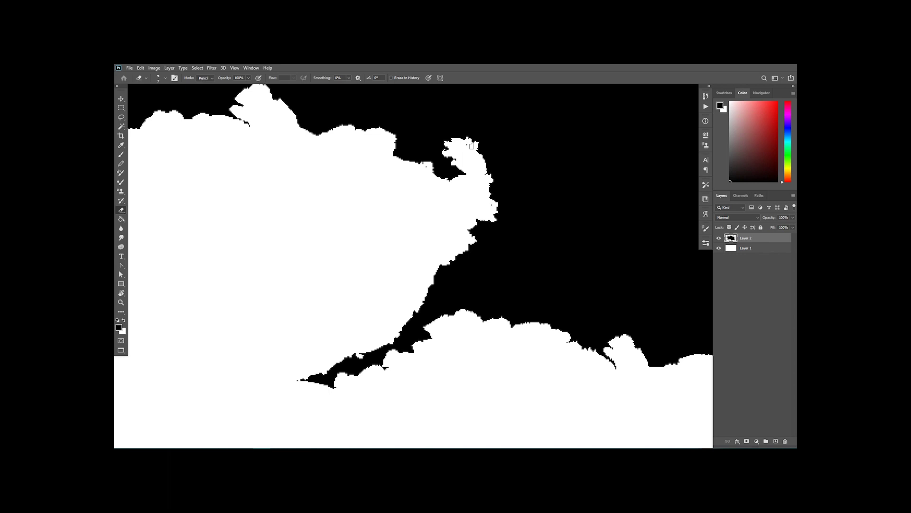
mouse_move(403, 159)
mouse_down()
mouse_move(416, 145)
mouse_move(406, 147)
mouse_move(423, 145)
mouse_move(416, 139)
mouse_up()
scroll(390, 187, down, 3)
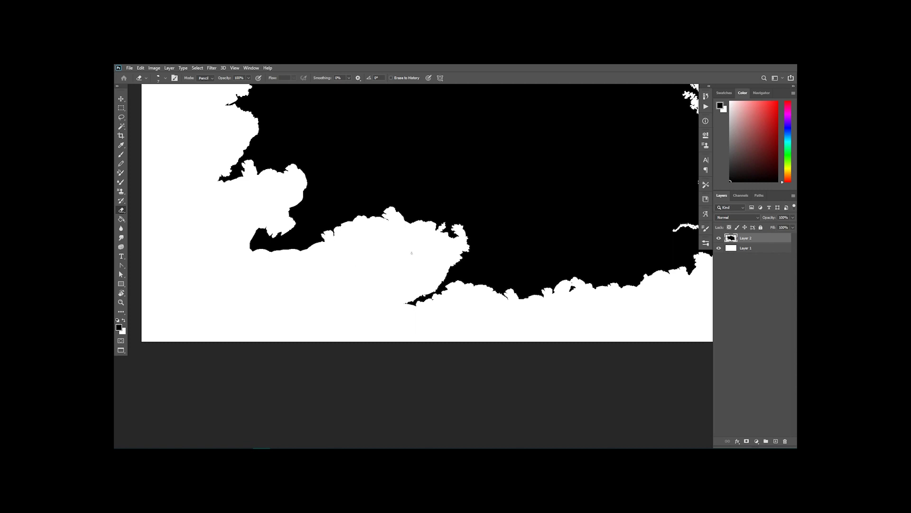
scroll(366, 248, up, 1)
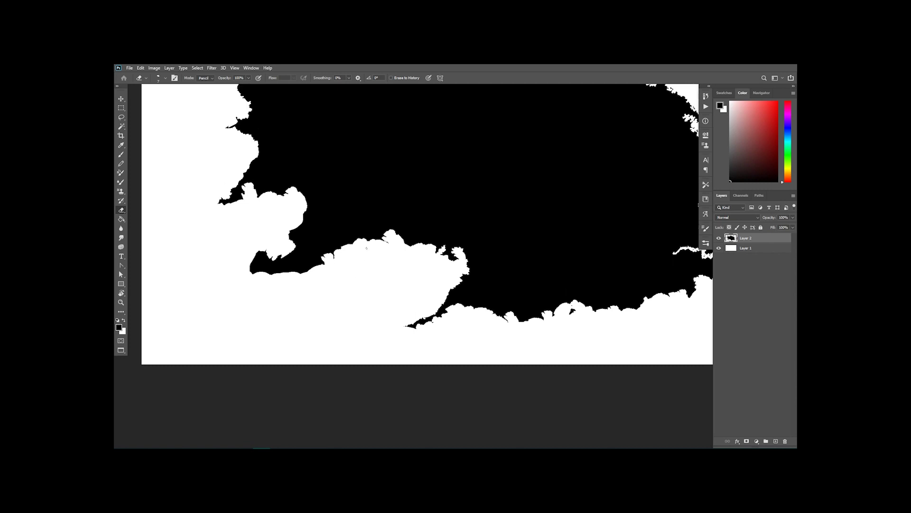
scroll(366, 248, down, 5)
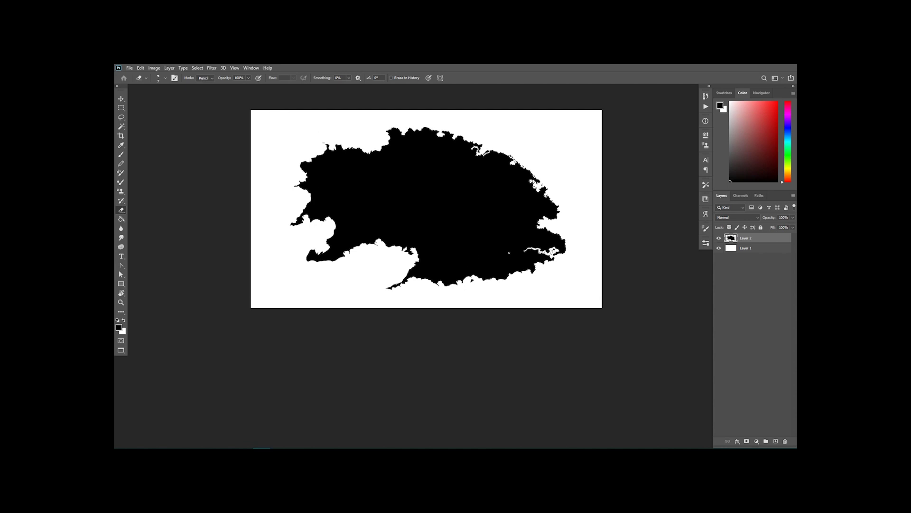
scroll(508, 253, down, 1)
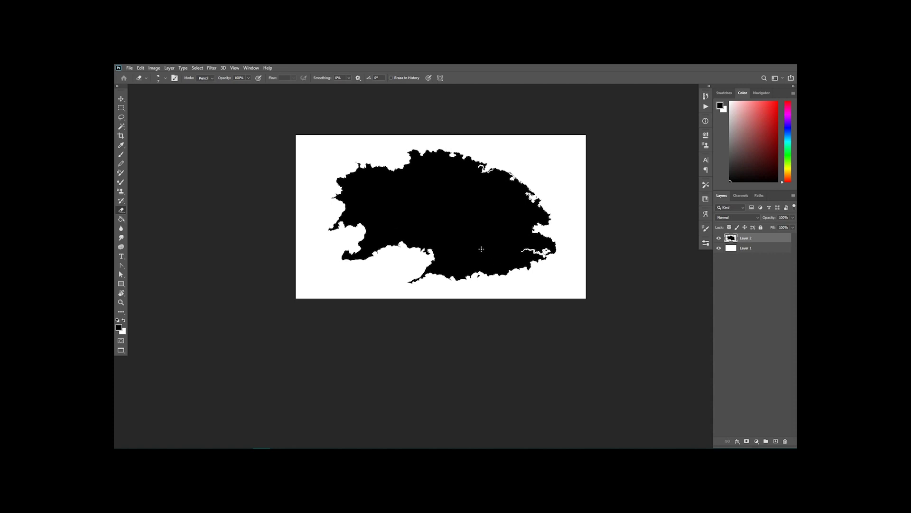
scroll(499, 262, up, 1)
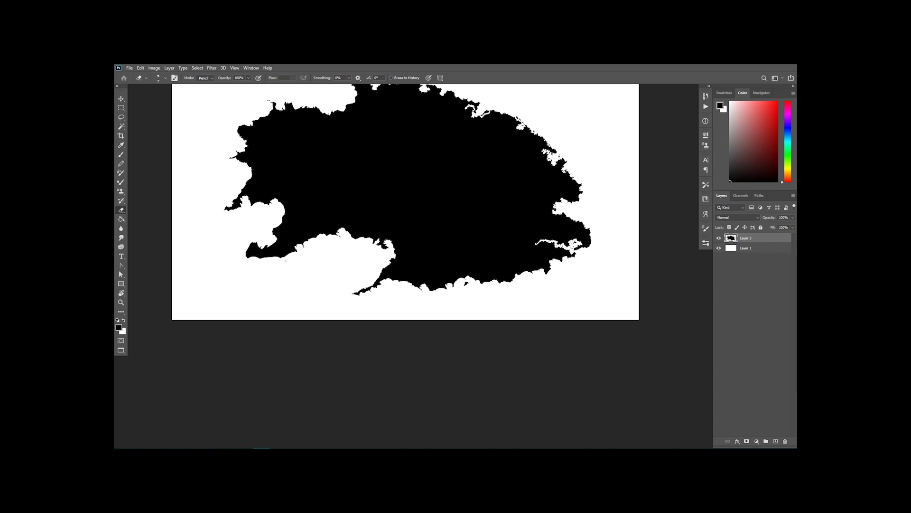
scroll(585, 262, up, 2)
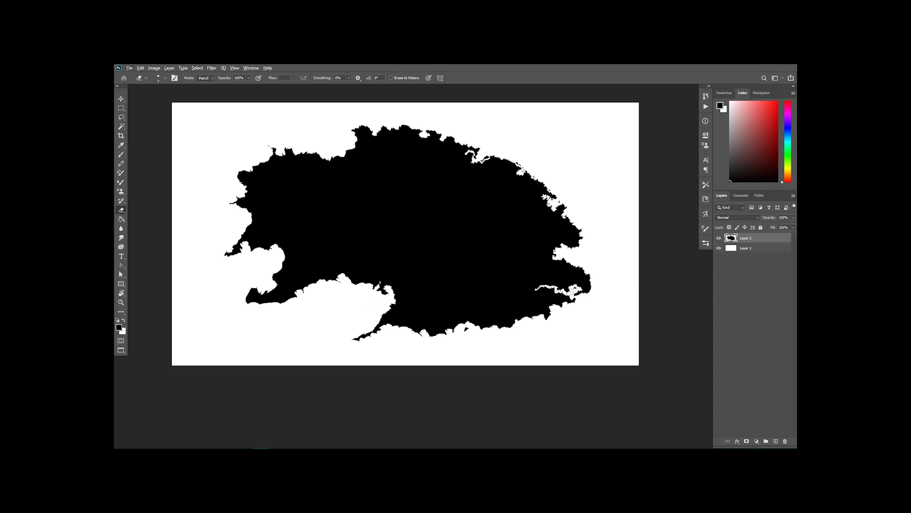
- Switch to the Brush tool with a much smaller tip and add a new empty layer above the landmass
scroll(374, 273, up, 3)
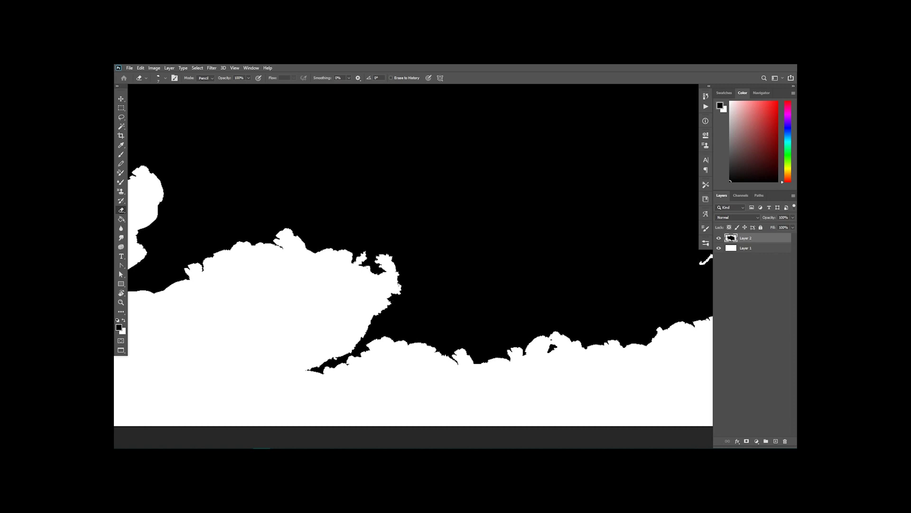
key(b)
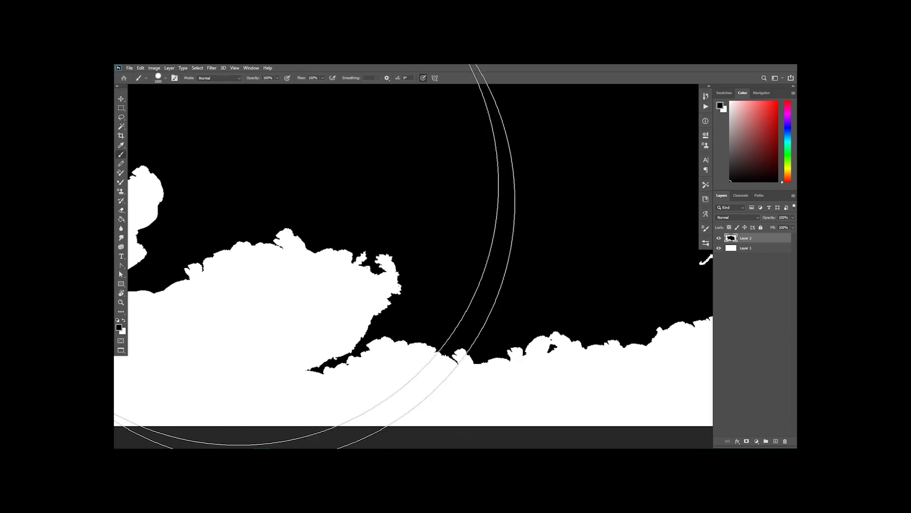
key(bracketleft)
key(bracketleft)
key(bracketleft)
key(bracketleft)
key(bracketleft)
key(bracketleft)
key(bracketleft)
key(bracketleft)
key(bracketleft)
key(bracketleft)
key(bracketleft)
key(bracketleft)
key(bracketleft)
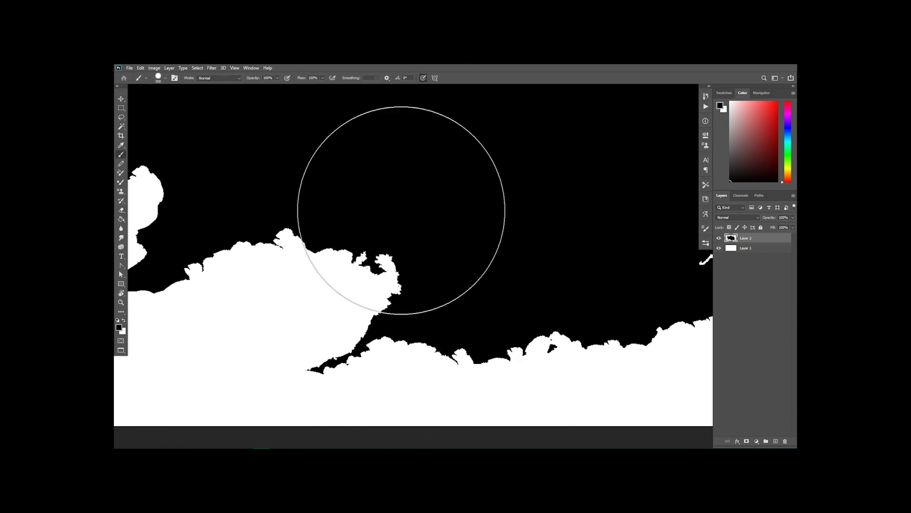
key(ctrl+shift+n)
key(Return)
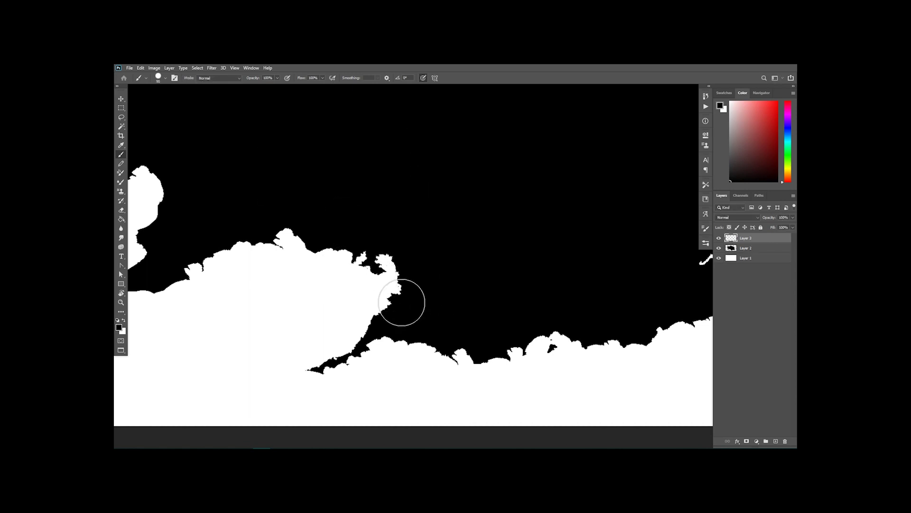
- Shrink the brush to a thin line and set the foreground color to dark grey 5a5a5a
key(bracketleft)
key(bracketleft)
key(bracketleft)
key(bracketleft)
key(bracketleft)
key(bracketleft)
key(bracketleft)
key(bracketleft)
key(bracketleft)
key(bracketleft)
key(bracketleft)
key(bracketleft)
key(bracketleft)
click(118, 327)
click(250, 299)
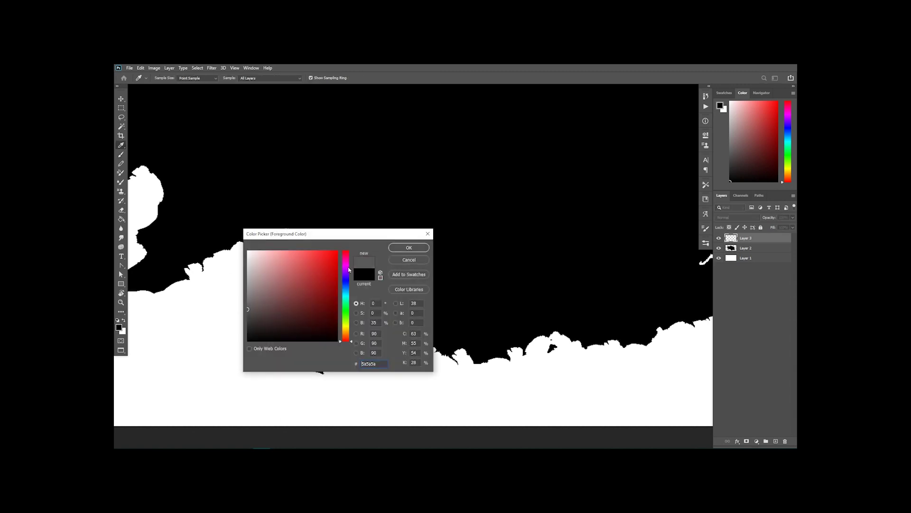
click(402, 248)
key(bracketleft)
key(bracketleft)
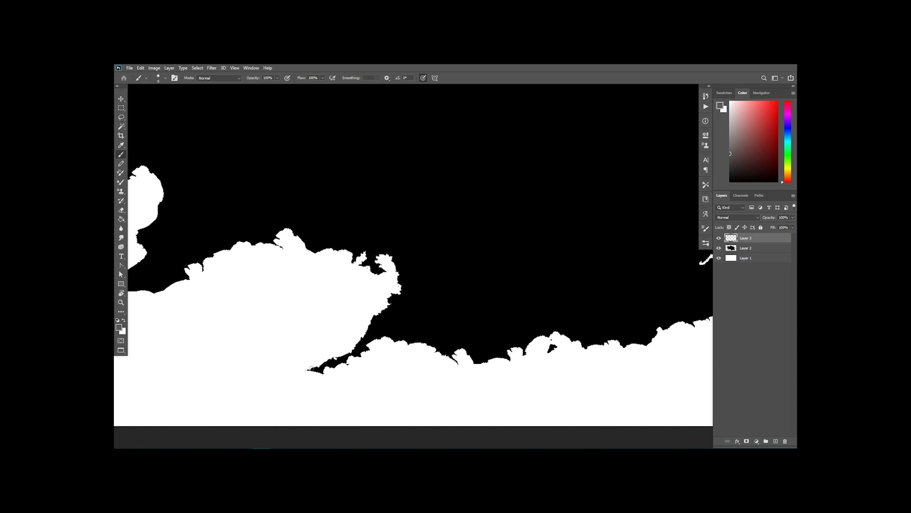
- Draw grey guide strokes along the southern peninsula's bay-side coast, around the landmass's middle and down the canvas's left edge
mouse_move(312, 368)
mouse_down()
mouse_move(351, 351)
mouse_move(396, 293)
mouse_move(397, 276)
mouse_move(382, 251)
mouse_move(379, 258)
mouse_up()
key(ctrl+minus)
key(ctrl+minus)
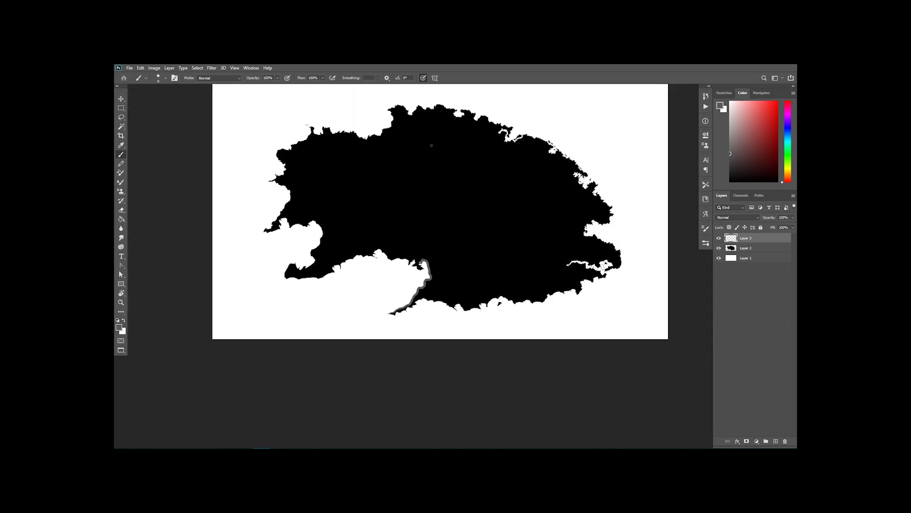
mouse_move(420, 174)
mouse_down()
mouse_move(410, 203)
mouse_move(474, 161)
mouse_move(414, 179)
mouse_up()
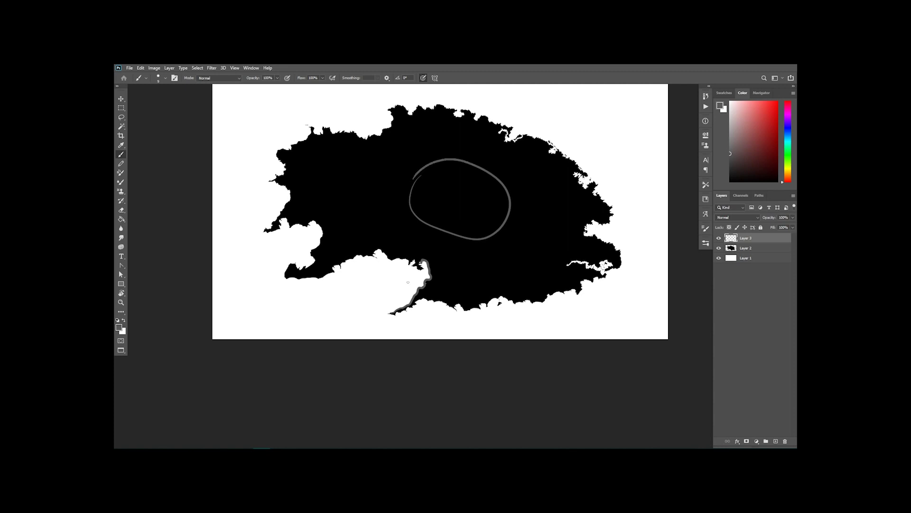
mouse_move(224, 92)
mouse_down()
mouse_move(240, 208)
mouse_move(213, 288)
mouse_up()
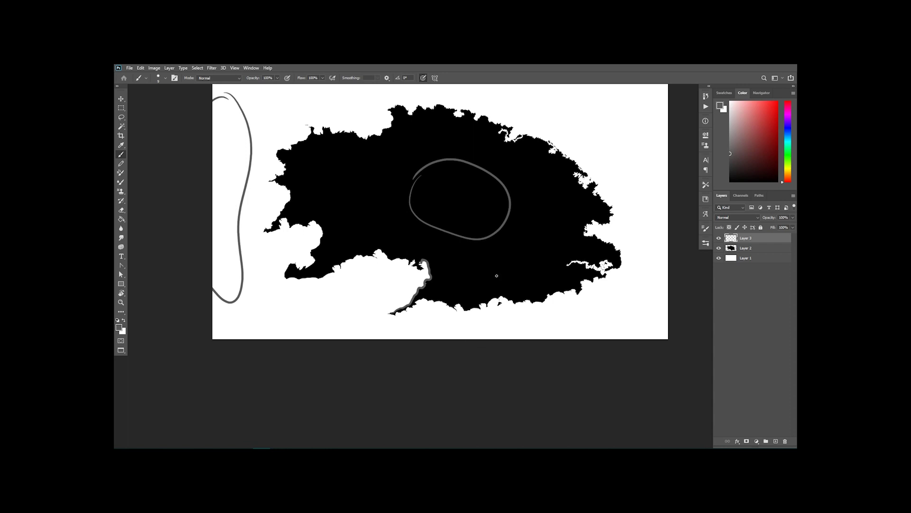
- Undo the grey guide strokes on the peninsula coast, the landmass's middle and the canvas's western edge
key(ctrl+z)
key(ctrl+z)
key(ctrl+z)
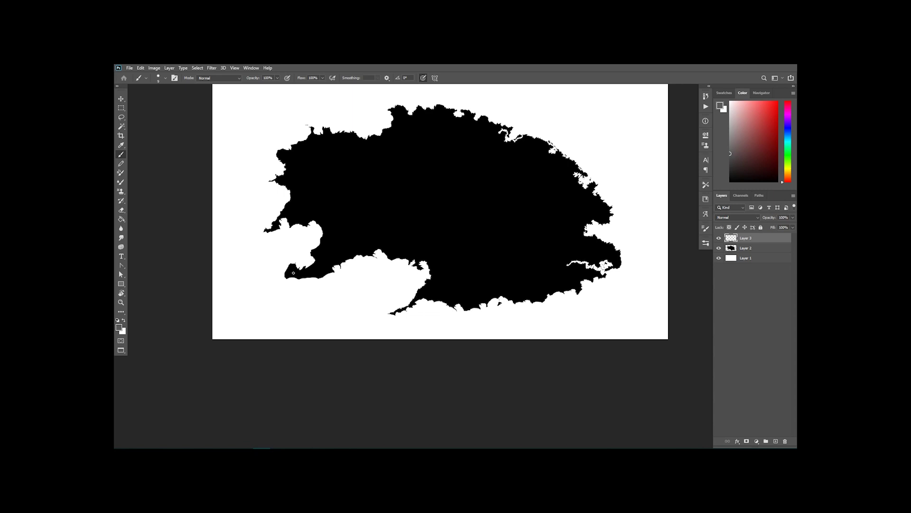
- Sketch grey guide lines along the large southern bay's shore, plus small scribbles in the sea west and south of it
mouse_move(318, 276)
mouse_down()
mouse_move(361, 254)
mouse_move(417, 260)
mouse_up()
mouse_move(391, 312)
mouse_down()
mouse_move(424, 290)
mouse_move(425, 261)
mouse_up()
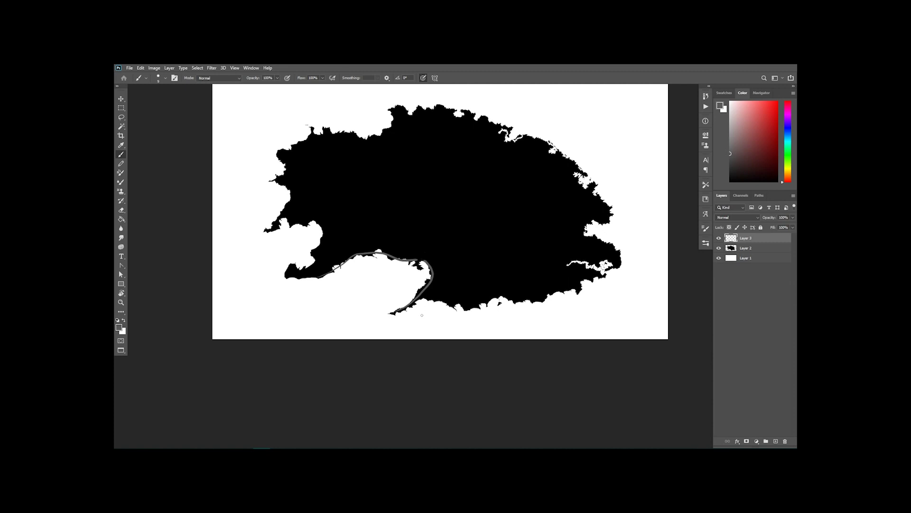
drag(258, 263, 269, 273)
mouse_move(443, 323)
mouse_down()
mouse_move(407, 331)
mouse_move(429, 267)
mouse_up()
drag(332, 276, 403, 259)
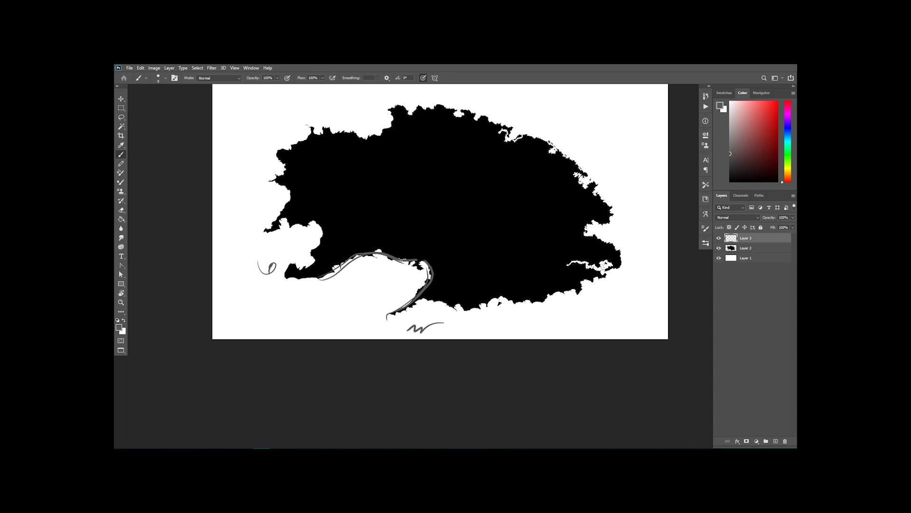
- Sketch a river guide running from the southern bay's northeastern corner up to a winding end in the landmass's middle
mouse_move(414, 260)
mouse_down()
mouse_move(444, 247)
mouse_move(471, 197)
mouse_up()
drag(435, 270, 450, 247)
mouse_move(450, 246)
mouse_down()
mouse_move(450, 216)
mouse_move(471, 196)
mouse_move(439, 192)
mouse_up()
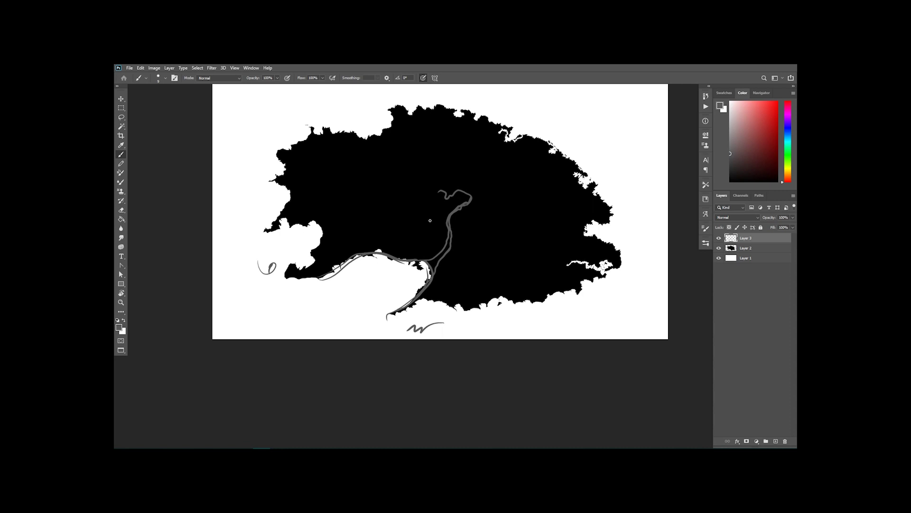
- Lower Layer 3's opacity to fade the guide sketch, and switch to the Eraser tool on Layer 2
click(793, 217)
drag(791, 228, 770, 227)
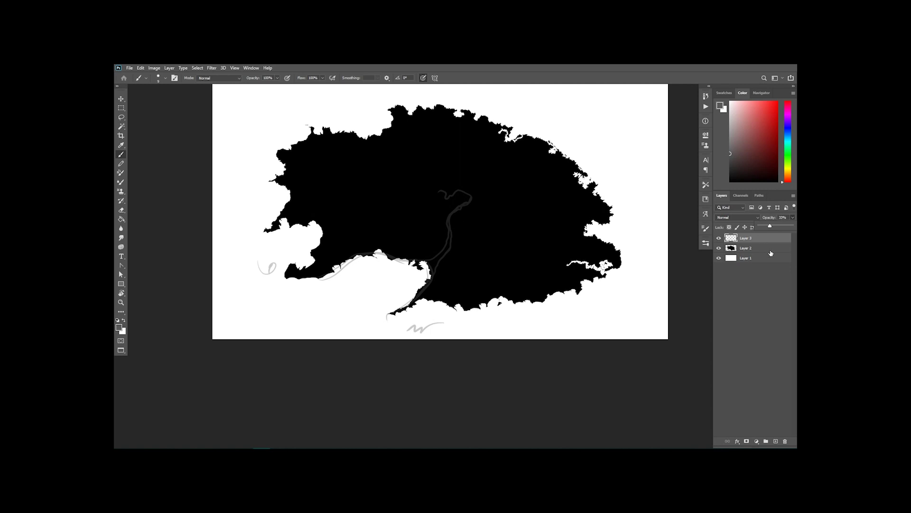
click(771, 248)
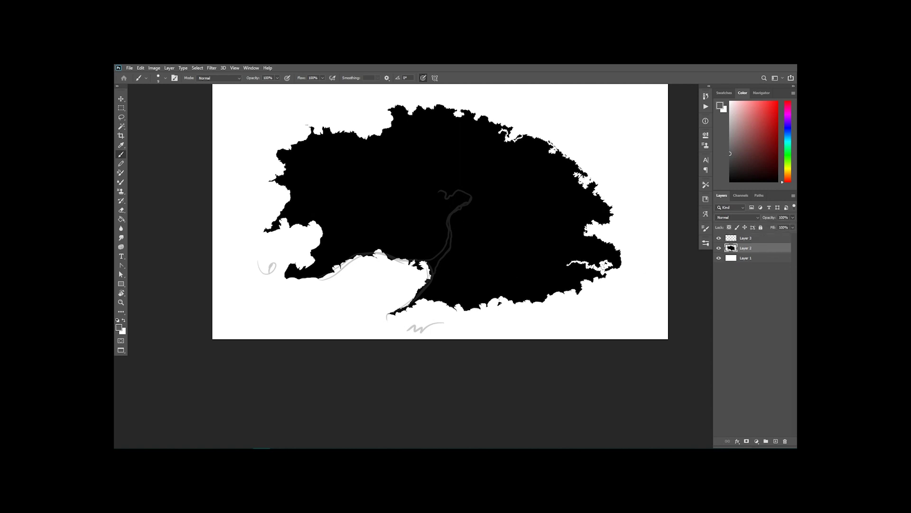
key(e)
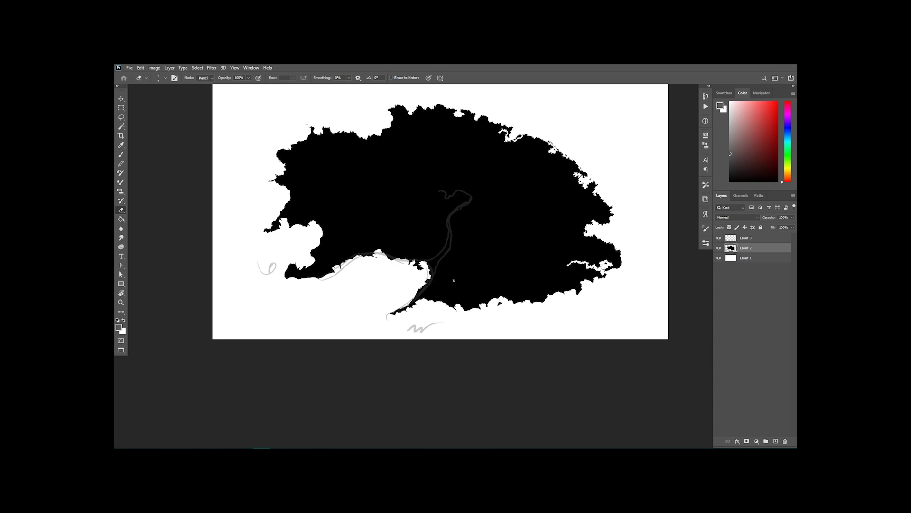
- Erase branching river-mouth channels along the guide, from the southern bay's northeastern corner inland, and widen them where they merge
scroll(453, 280, up, 5)
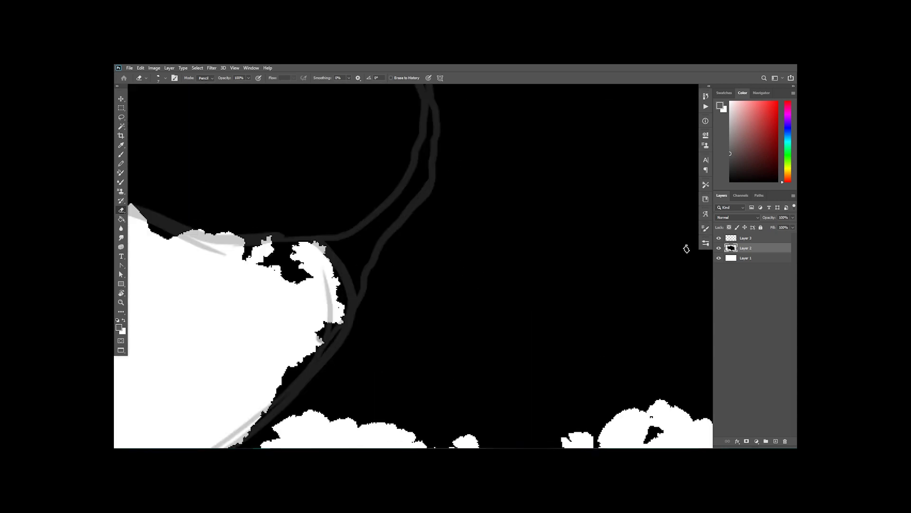
drag(512, 212, 519, 326)
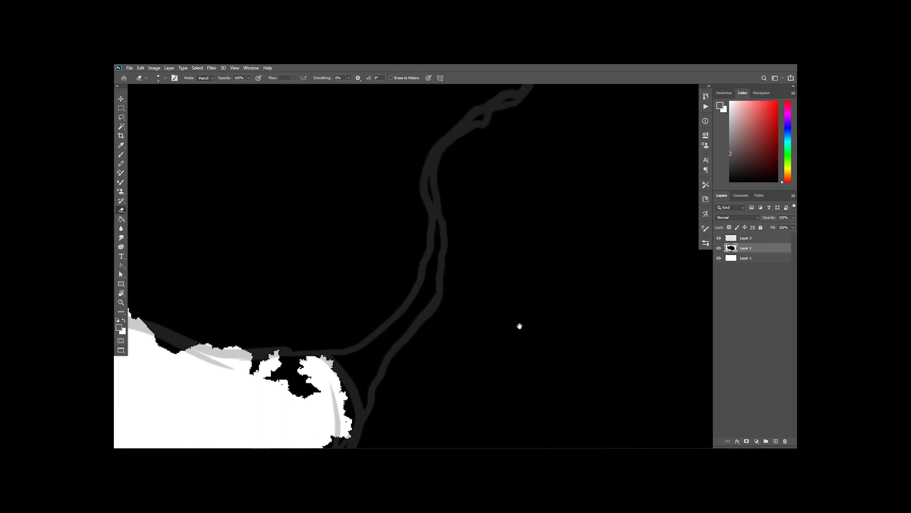
mouse_move(346, 423)
mouse_down()
mouse_move(430, 299)
mouse_move(439, 245)
mouse_move(430, 182)
mouse_move(439, 162)
mouse_up()
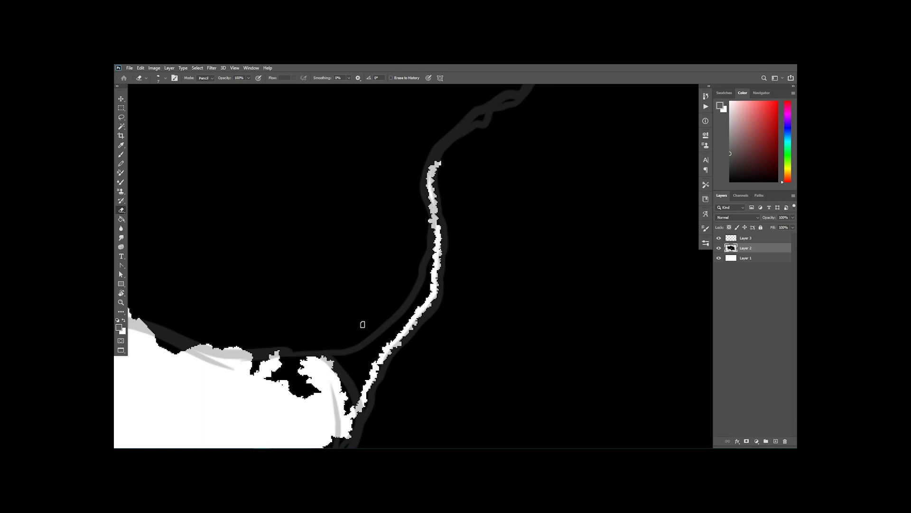
mouse_move(321, 360)
mouse_down()
mouse_move(377, 336)
mouse_move(429, 275)
mouse_move(429, 183)
mouse_move(436, 155)
mouse_up()
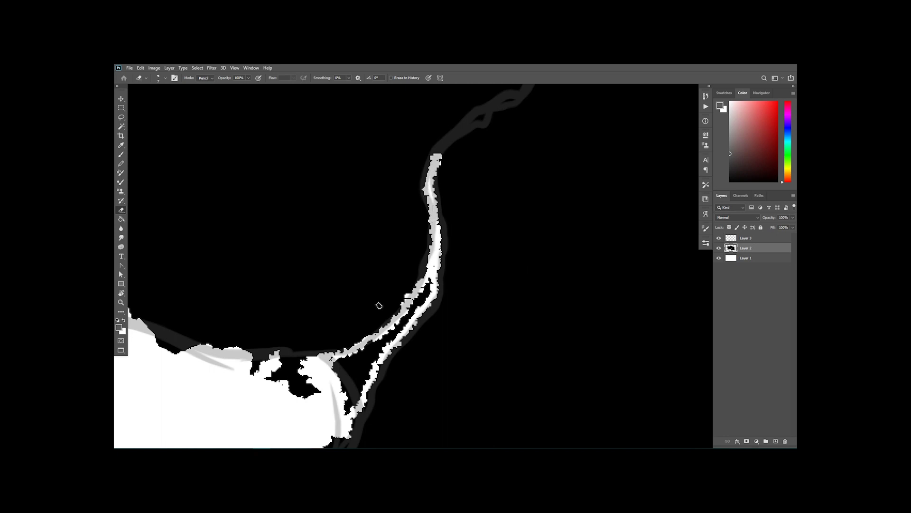
mouse_move(429, 274)
mouse_down()
mouse_move(428, 298)
mouse_move(412, 299)
mouse_move(410, 324)
mouse_move(343, 422)
mouse_move(346, 380)
mouse_move(408, 318)
mouse_move(385, 341)
mouse_up()
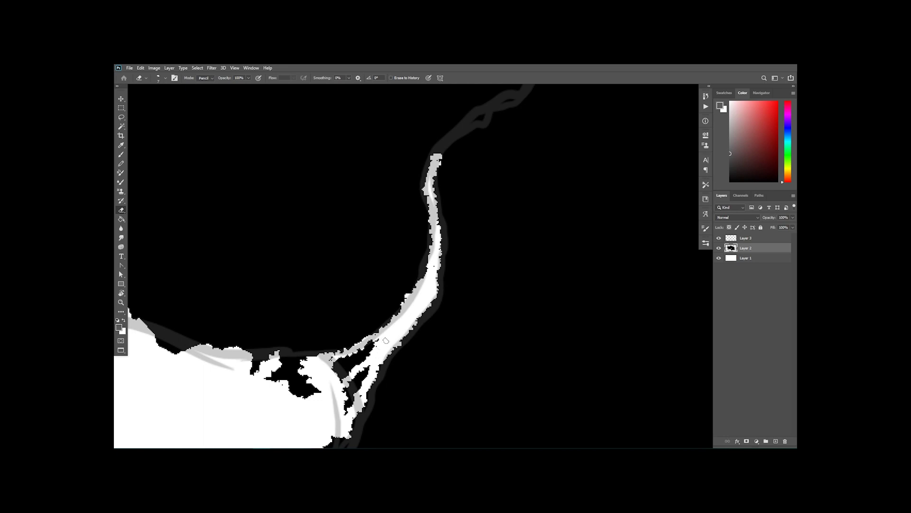
- Extend the erased river upstream along the guide with a small side loop and a thin meandering end in the landmass's middle
drag(435, 160, 497, 101)
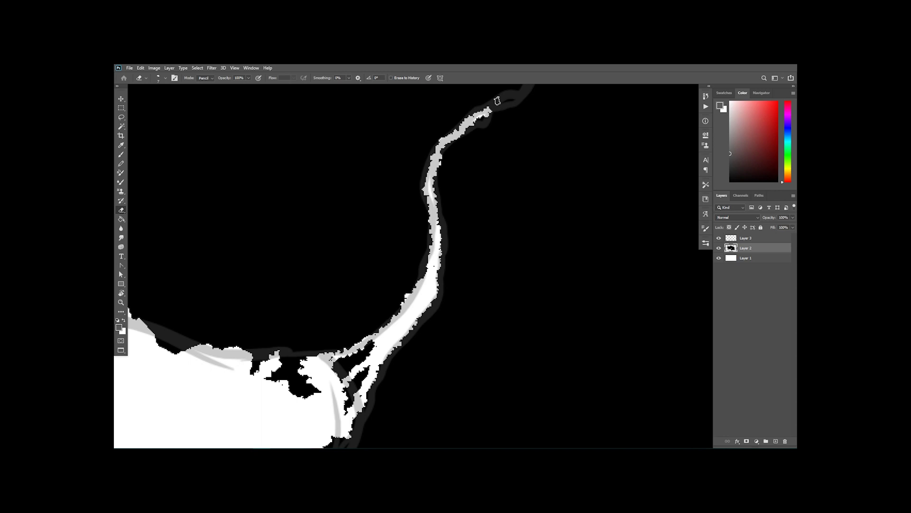
key(ctrl+minus)
mouse_move(451, 185)
mouse_down()
mouse_move(487, 164)
mouse_move(480, 175)
mouse_move(492, 157)
mouse_move(444, 190)
mouse_move(500, 149)
mouse_up()
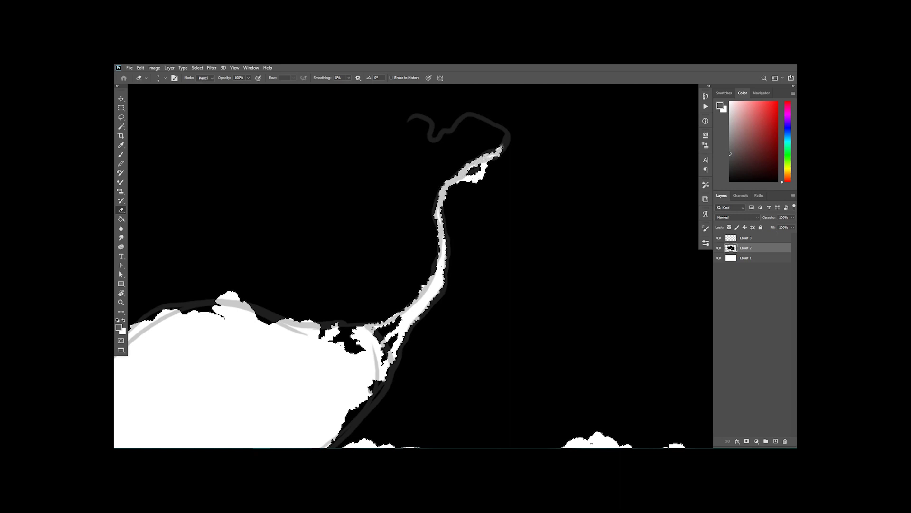
drag(450, 186, 443, 243)
mouse_move(500, 151)
mouse_down()
mouse_move(506, 133)
mouse_move(491, 119)
mouse_move(470, 114)
mouse_move(441, 131)
mouse_up()
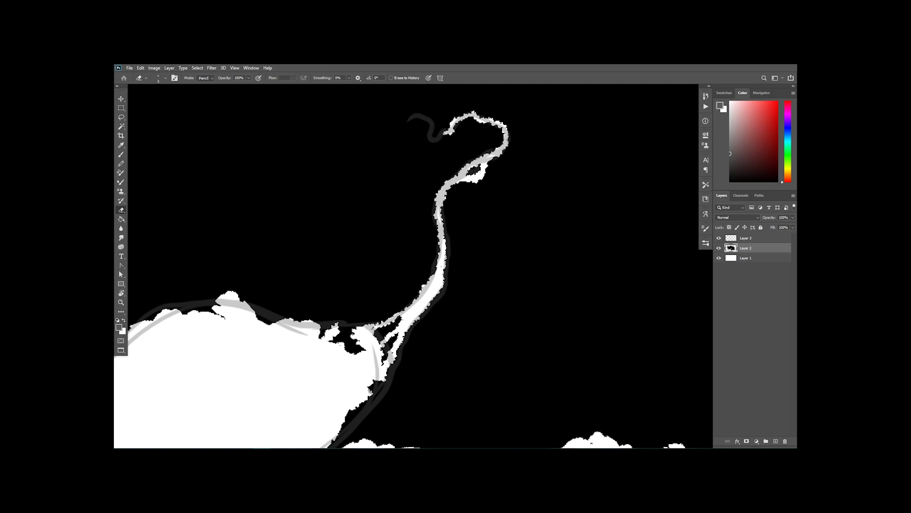
mouse_move(444, 133)
mouse_down()
mouse_move(431, 142)
mouse_move(426, 118)
mouse_up()
mouse_move(408, 122)
mouse_down()
mouse_move(414, 155)
mouse_move(400, 143)
mouse_up()
- Hide the guide sketch on Layer 3
key(ctrl+minus)
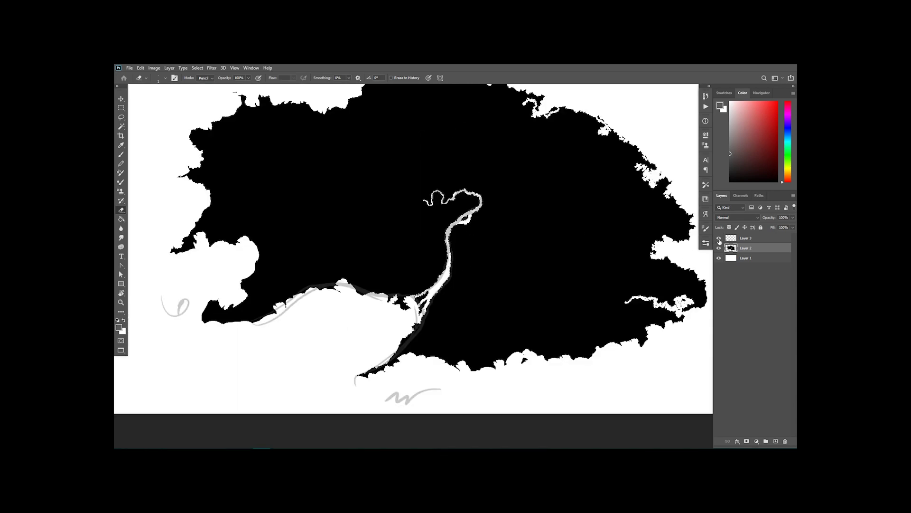
click(719, 238)
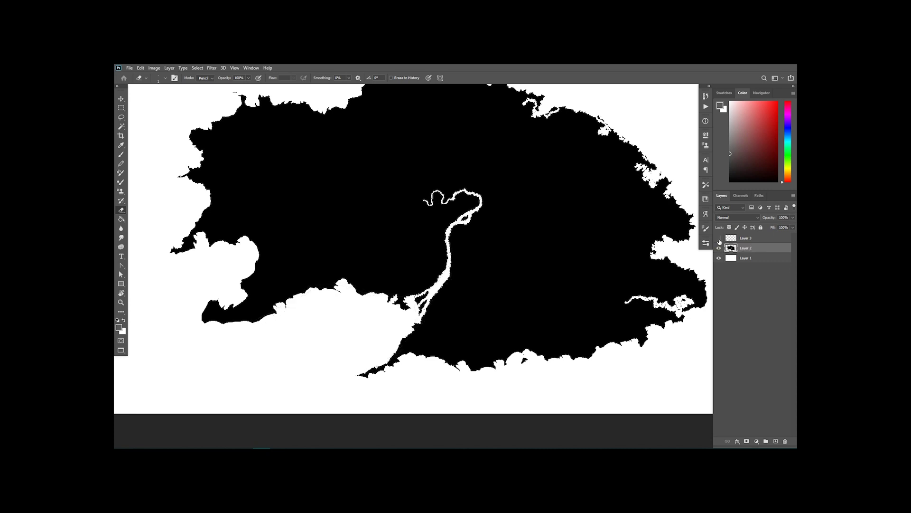
key(ctrl+minus)
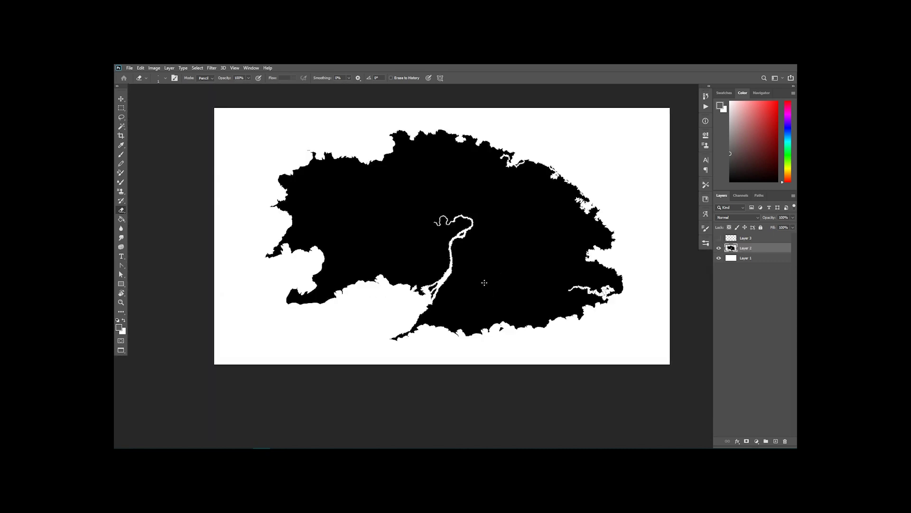
key(ctrl+minus)
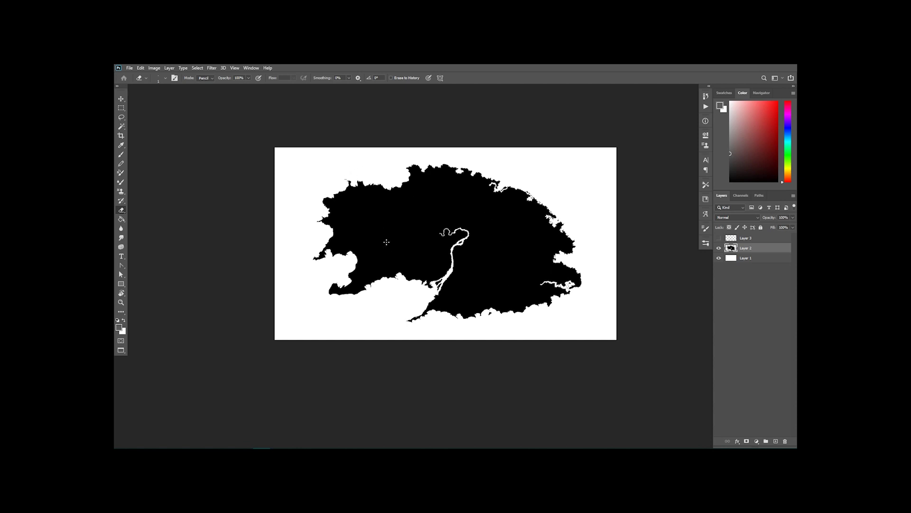
- Erase a winding river running inland from the western bay, with a thinner upstream end and a branching mouth
scroll(386, 242, up, 3)
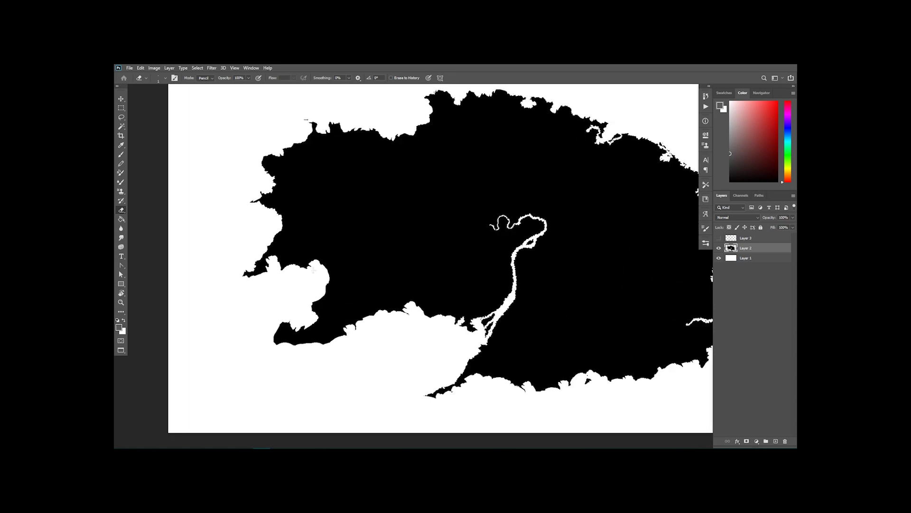
scroll(339, 284, up, 1)
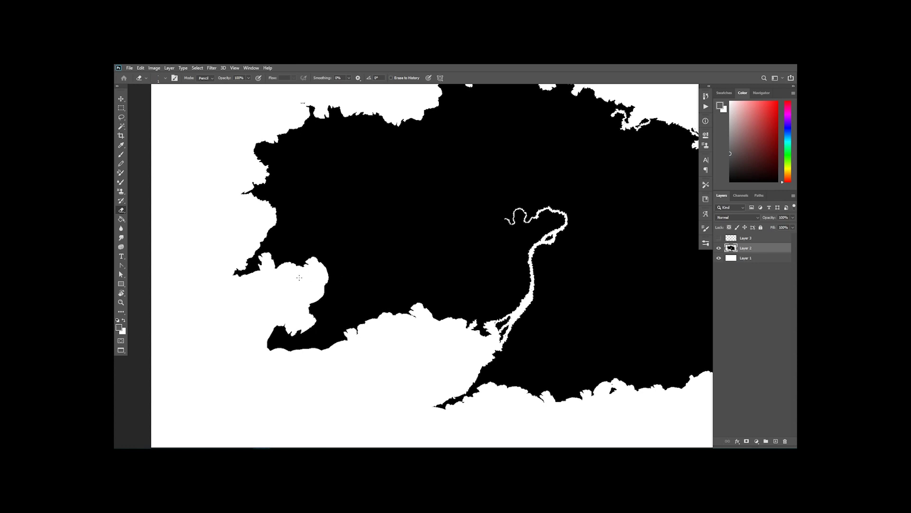
key(bracketright)
mouse_move(326, 278)
mouse_down()
mouse_move(351, 265)
mouse_move(364, 239)
mouse_move(399, 251)
mouse_move(407, 237)
mouse_up()
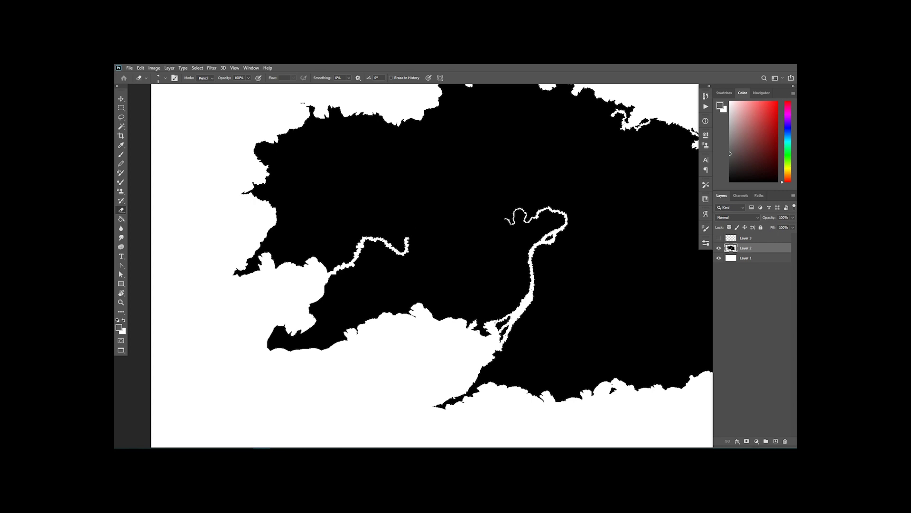
mouse_move(413, 242)
mouse_down()
mouse_move(420, 248)
mouse_move(415, 222)
mouse_move(423, 222)
mouse_up()
drag(366, 245, 371, 242)
mouse_move(336, 272)
mouse_down()
mouse_move(345, 266)
mouse_move(332, 282)
mouse_up()
mouse_move(321, 290)
mouse_down()
mouse_move(345, 266)
mouse_move(325, 295)
mouse_move(329, 286)
mouse_up()
drag(352, 263, 356, 255)
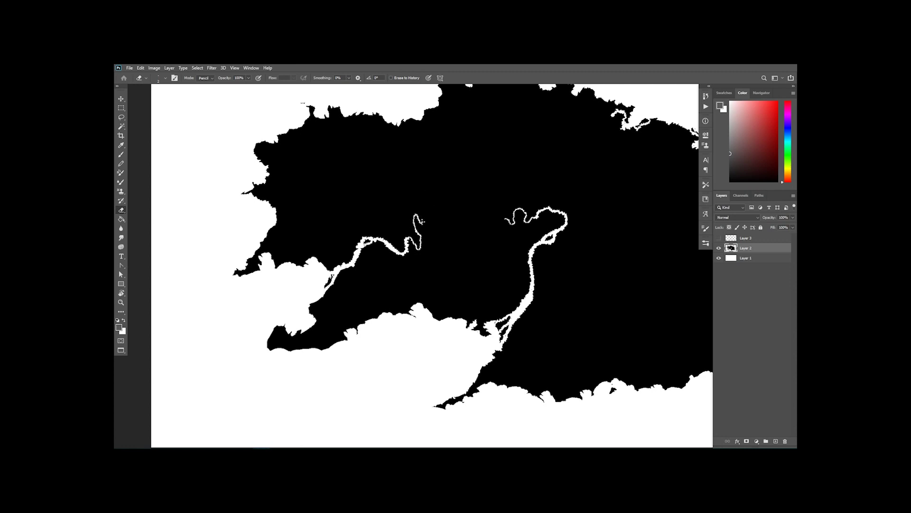
- Continue the western river as a thin winding channel north to the notch in the northern coast
mouse_move(425, 217)
mouse_down()
mouse_move(423, 129)
mouse_move(412, 120)
mouse_up()
mouse_move(411, 116)
mouse_down()
mouse_move(421, 138)
mouse_move(419, 120)
mouse_up()
scroll(422, 163, down, 5)
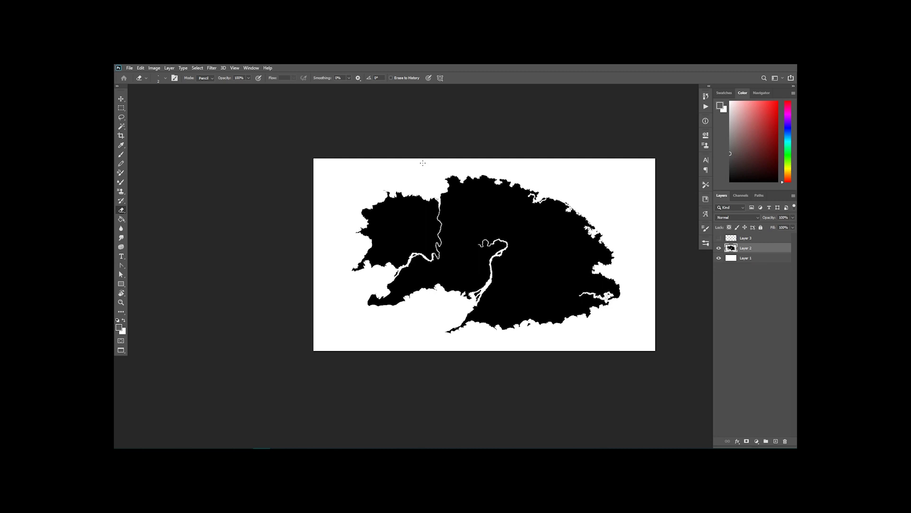
- Erase short, thin inlets into the western and northwestern coast, and extend the eastern river's inland end
scroll(422, 163, up, 1)
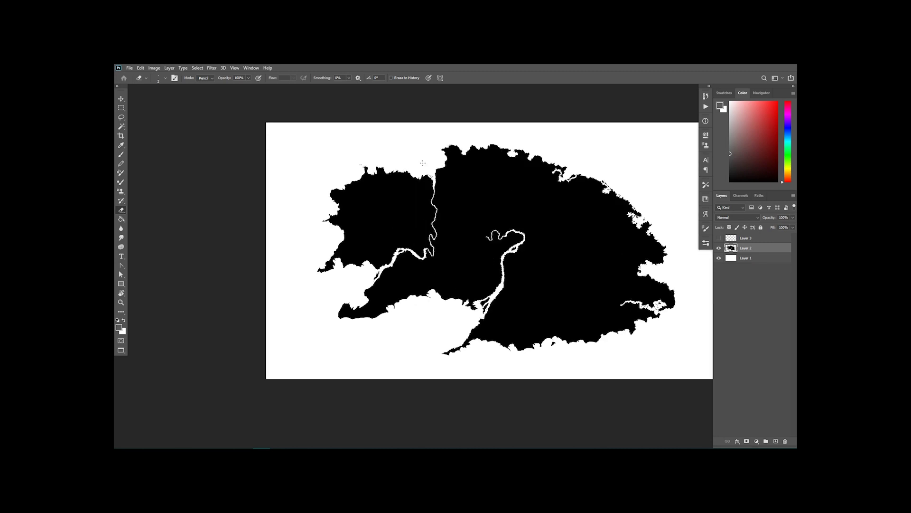
scroll(422, 163, up, 1)
scroll(422, 162, down, 1)
scroll(423, 163, up, 1)
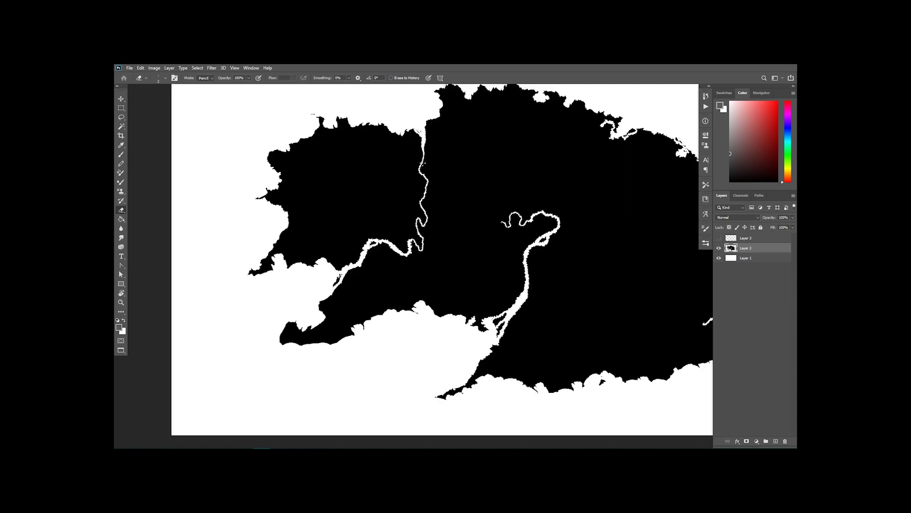
drag(287, 213, 300, 203)
drag(286, 185, 291, 180)
drag(345, 120, 338, 131)
key(ctrl+minus)
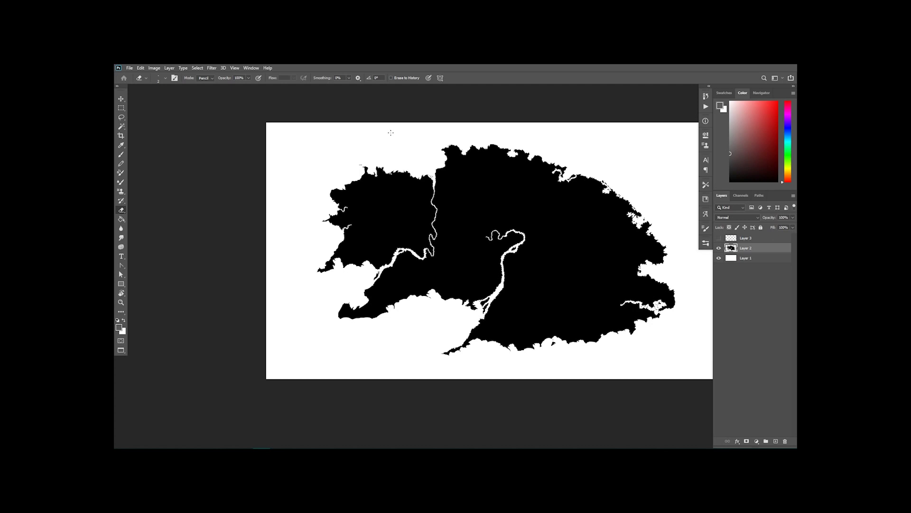
key(ctrl+minus)
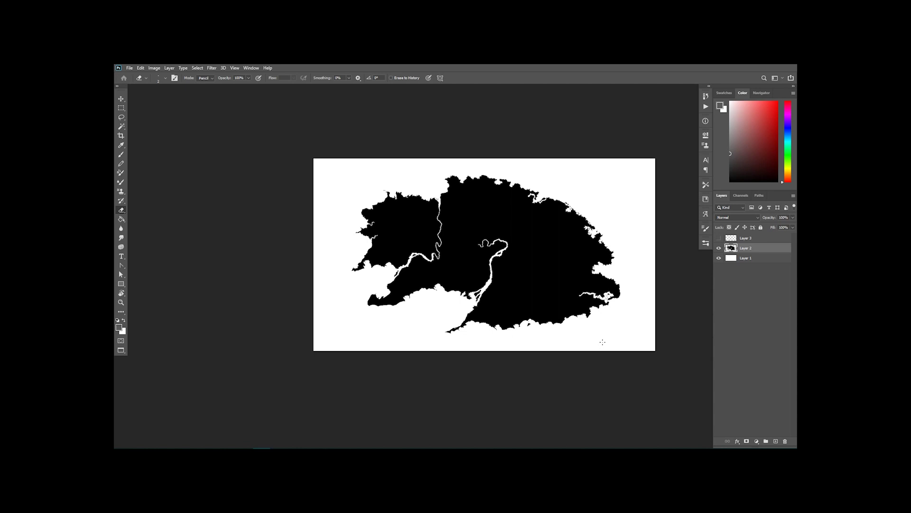
drag(581, 294, 572, 297)
- Erase an irregular, ragged lake in the landmass's northeastern interior, varying the eraser size
key(bracketright)
key(bracketright)
key(bracketright)
key(bracketright)
key(bracketright)
drag(544, 230, 545, 230)
key(bracketleft)
key(bracketleft)
key(bracketleft)
drag(550, 232, 552, 231)
drag(535, 217, 538, 223)
drag(533, 221, 538, 226)
- Widen the northeastern lake and add small arms and jagged edges around its shore
key(ctrl+plus)
key(ctrl+plus)
key(ctrl+plus)
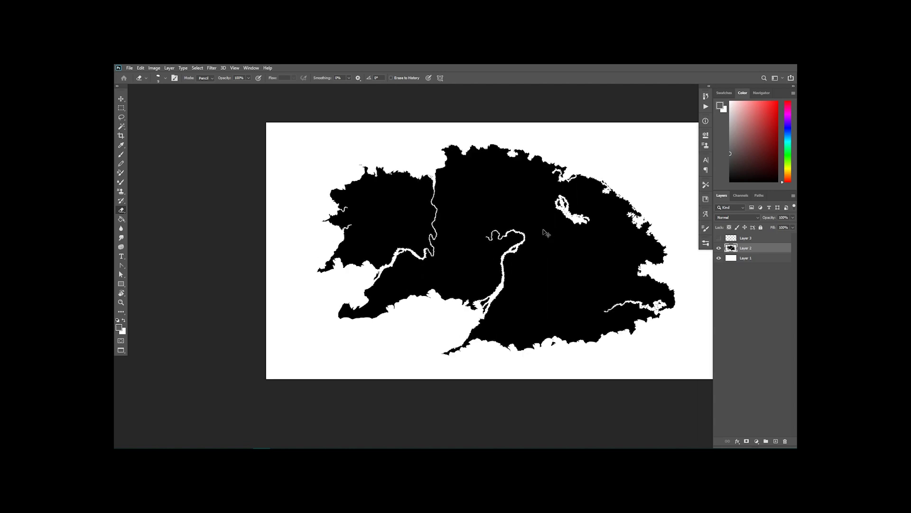
drag(664, 209, 468, 346)
drag(598, 264, 531, 310)
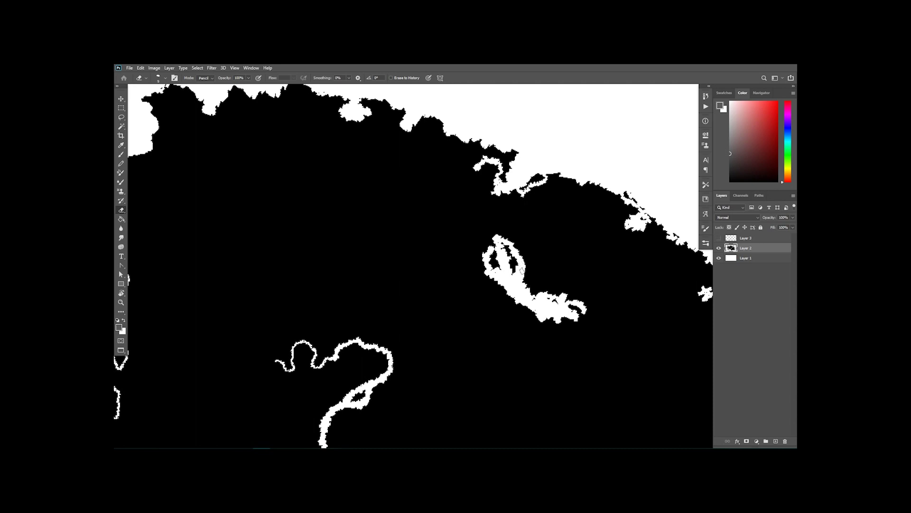
drag(525, 296, 553, 284)
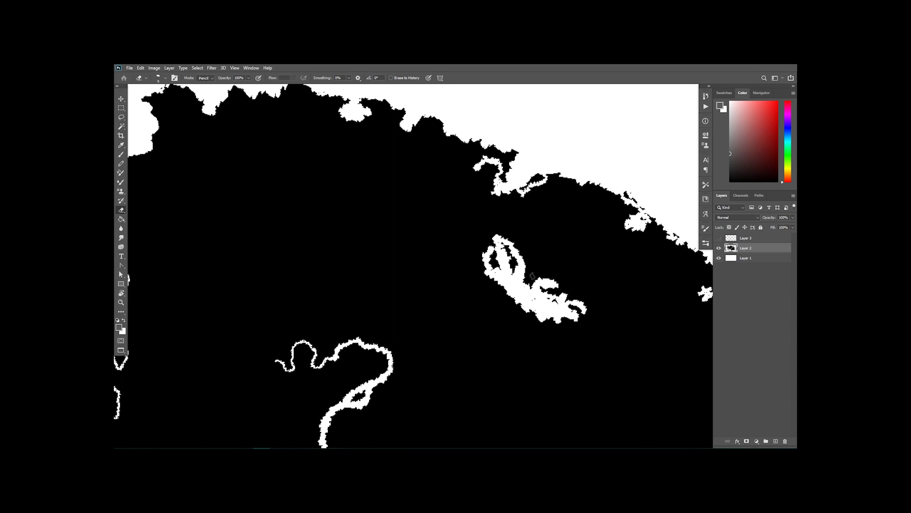
mouse_move(495, 240)
mouse_down()
mouse_move(491, 232)
mouse_move(483, 270)
mouse_move(502, 288)
mouse_move(480, 261)
mouse_up()
mouse_move(505, 294)
mouse_down()
mouse_move(493, 292)
mouse_move(512, 298)
mouse_move(484, 283)
mouse_move(534, 269)
mouse_up()
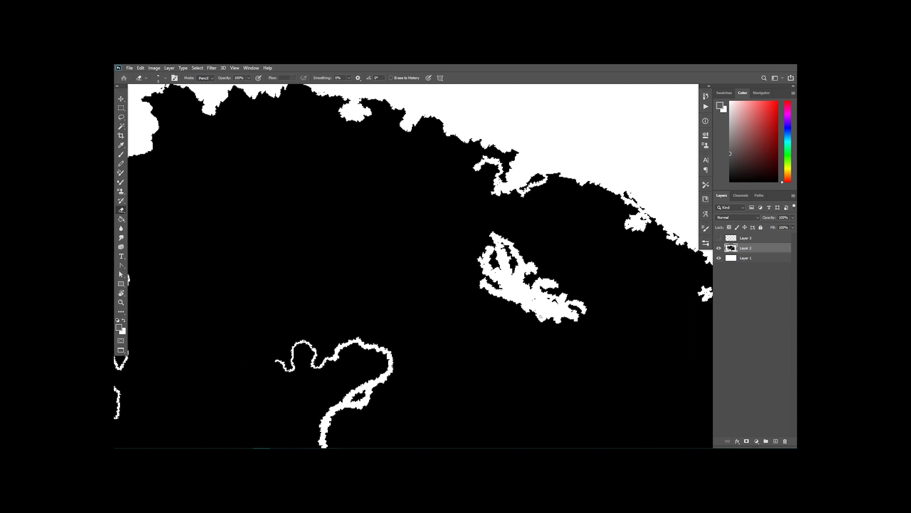
- Erase a second, much smaller lake just northwest of the large northeastern lake
key(ctrl+minus)
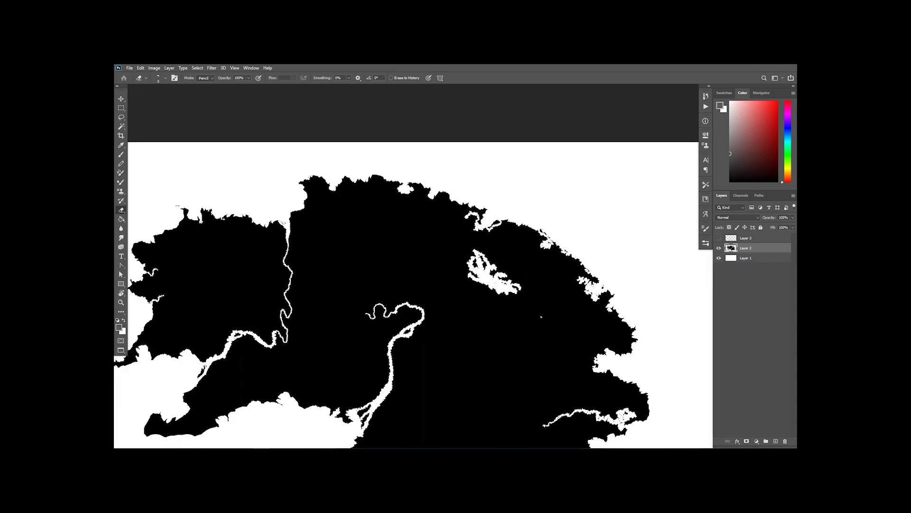
mouse_move(449, 234)
mouse_down()
mouse_move(454, 244)
mouse_move(458, 238)
mouse_move(442, 240)
mouse_up()
scroll(457, 261, down, 3)
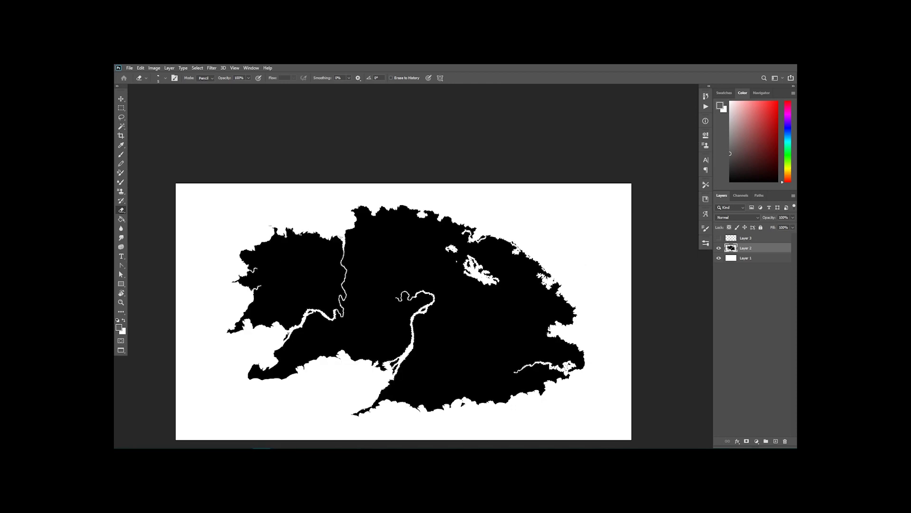
scroll(456, 261, up, 3)
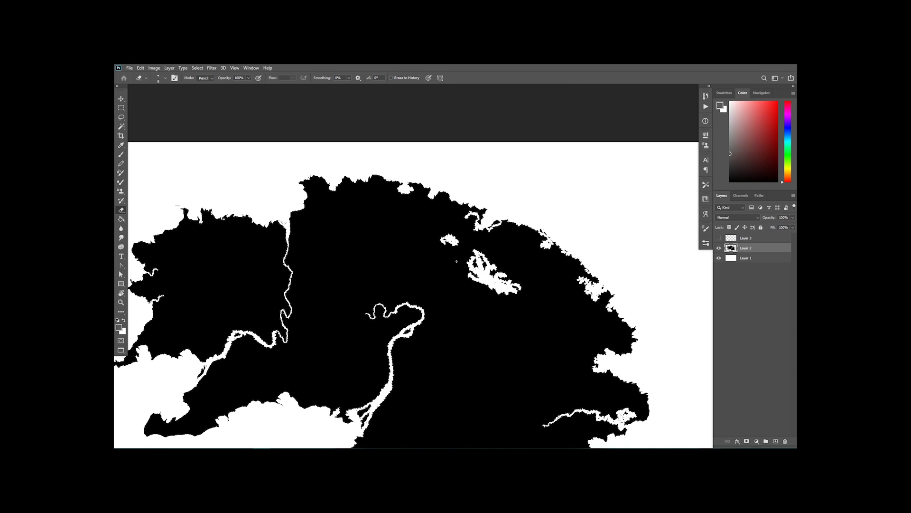
- Reset the colors to default black and white, and switch to the Pencil tool for painting land
key(b)
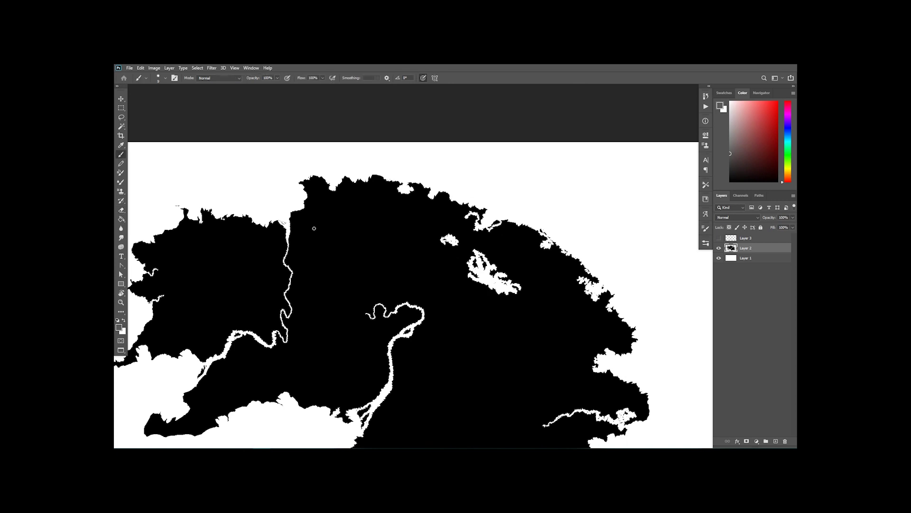
click(118, 322)
key(bracketleft)
drag(497, 291, 491, 287)
click(121, 163)
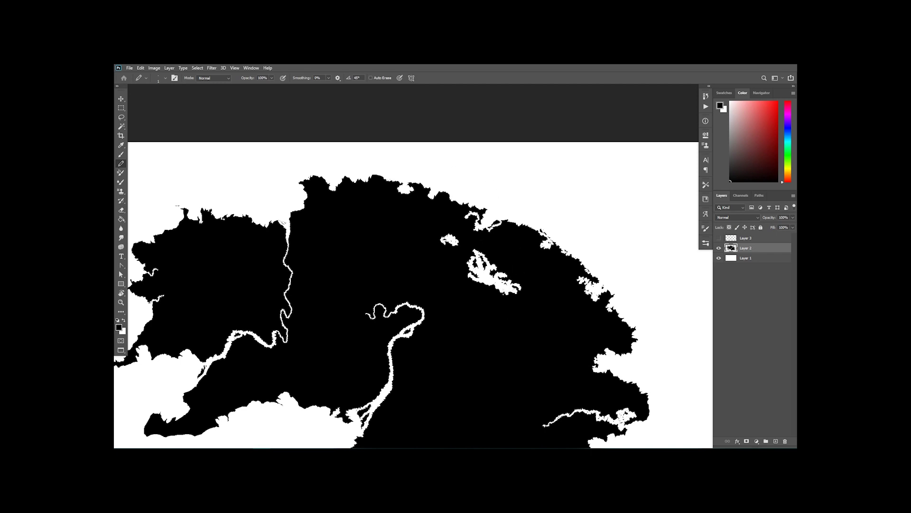
- Enlarge the pencil tip and paint black land back into the large northeastern lake to narrow it and form islands
key(bracketright)
key(bracketright)
key(bracketright)
drag(475, 282, 471, 277)
mouse_move(477, 279)
mouse_down()
mouse_move(467, 276)
mouse_move(475, 273)
mouse_up()
drag(487, 275, 494, 291)
key(ctrl+minus)
key(ctrl+minus)
key(ctrl+minus)
key(ctrl+minus)
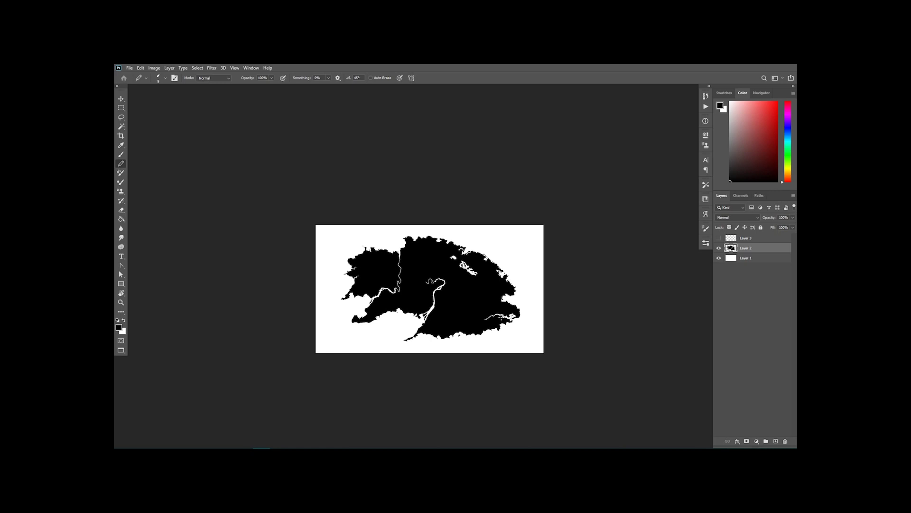
key(ctrl+plus)
key(ctrl+plus)
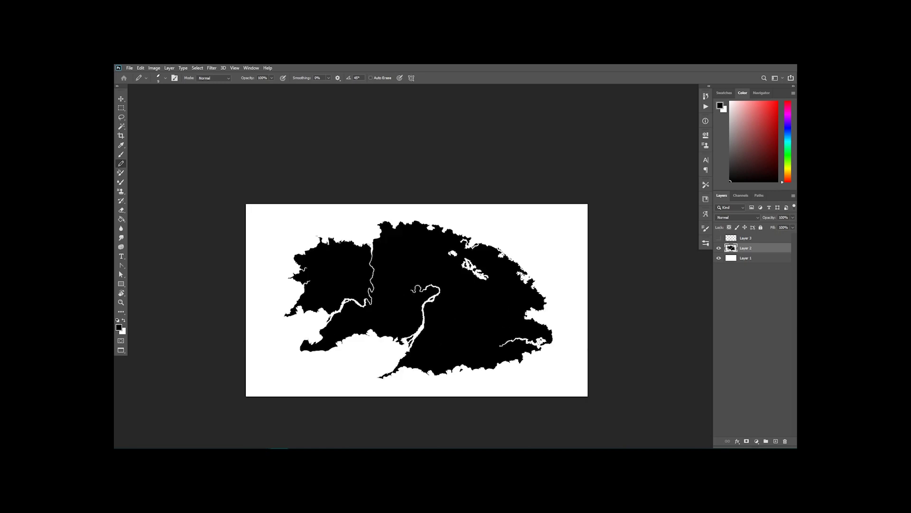